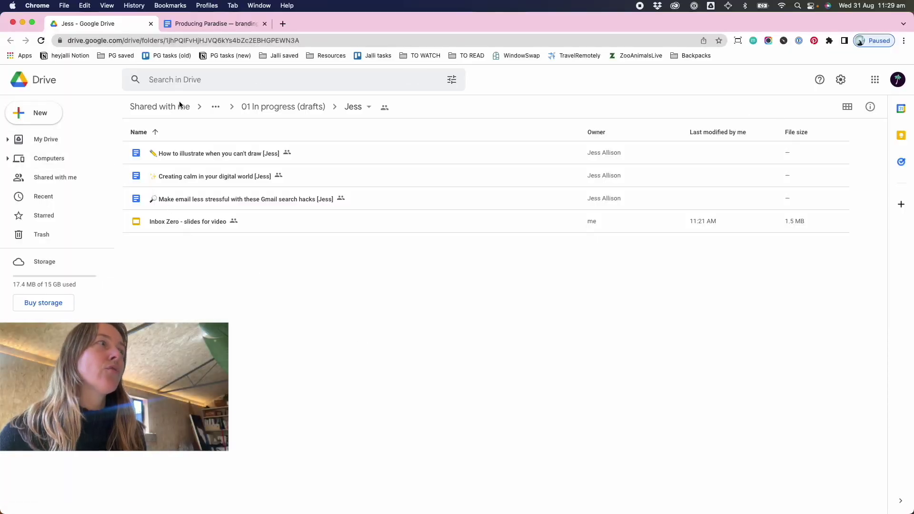
# Create a new Google Slides presentation in the shared folder and close the Themes panel.
pyautogui.click(51, 117)
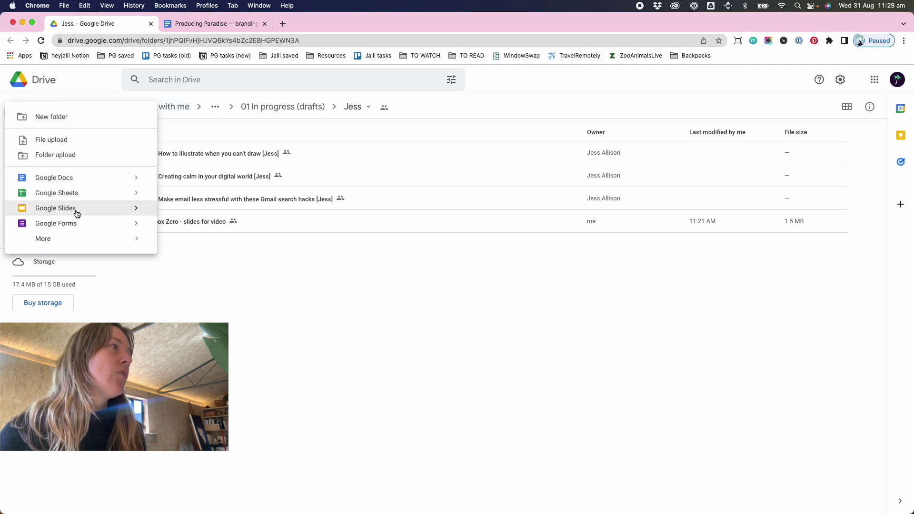
pyautogui.click(76, 209)
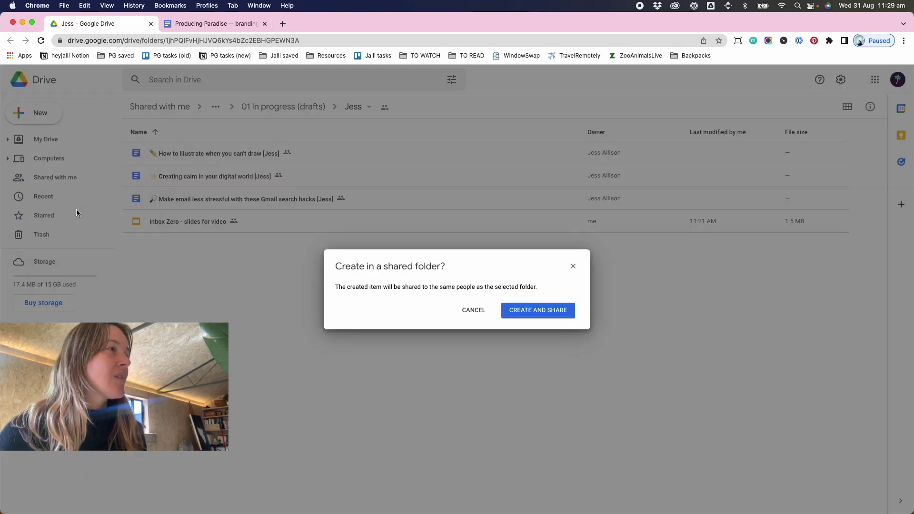
pyautogui.click(537, 310)
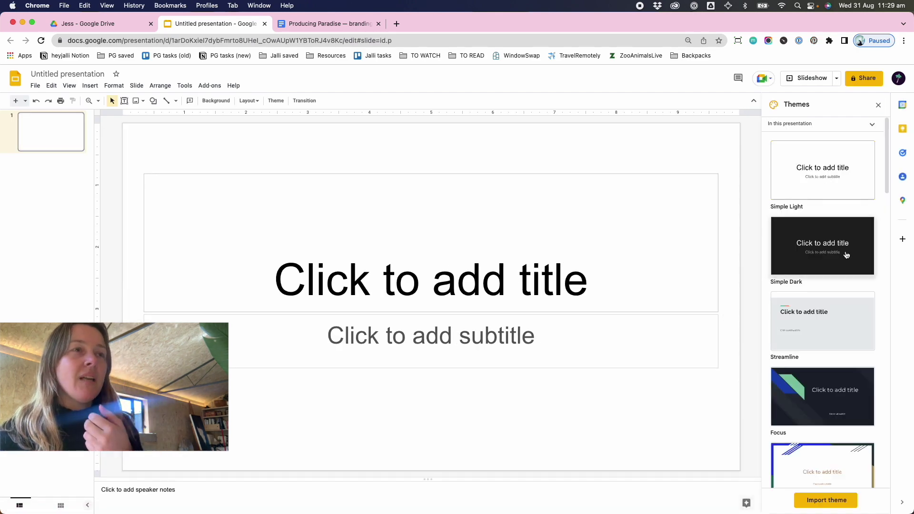
pyautogui.scroll(-10, 847, 256)
pyautogui.scroll(-10, 847, 256)
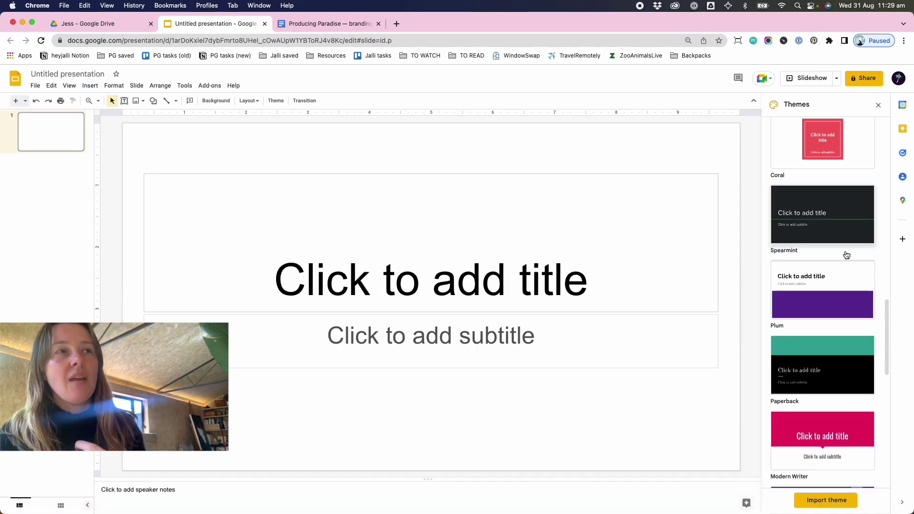
pyautogui.scroll(5, 847, 255)
pyautogui.scroll(10, 846, 255)
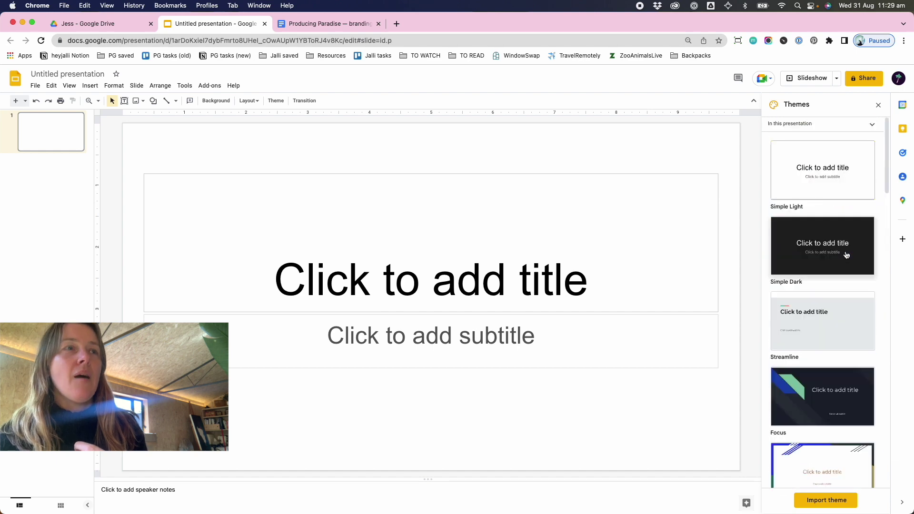
pyautogui.click(878, 106)
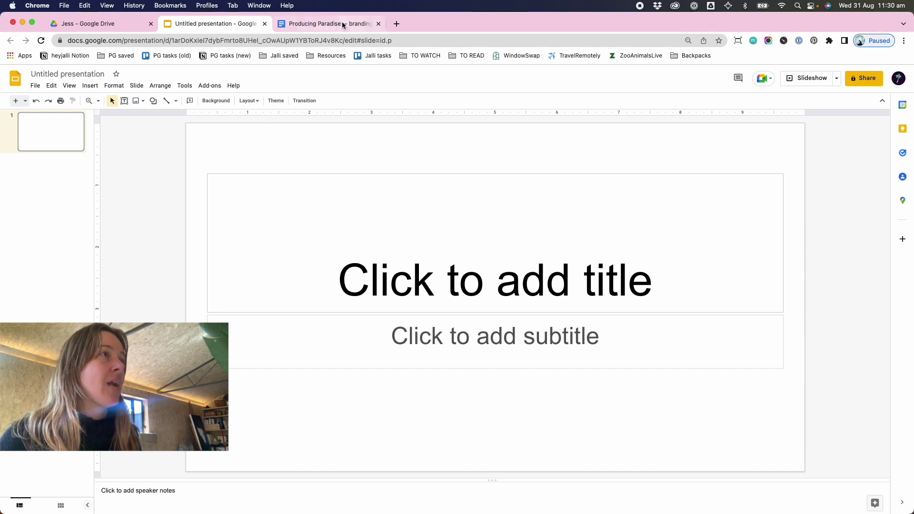
# Rename the presentation to 'Producing Paradise theme demo'.
pyautogui.click(55, 74)
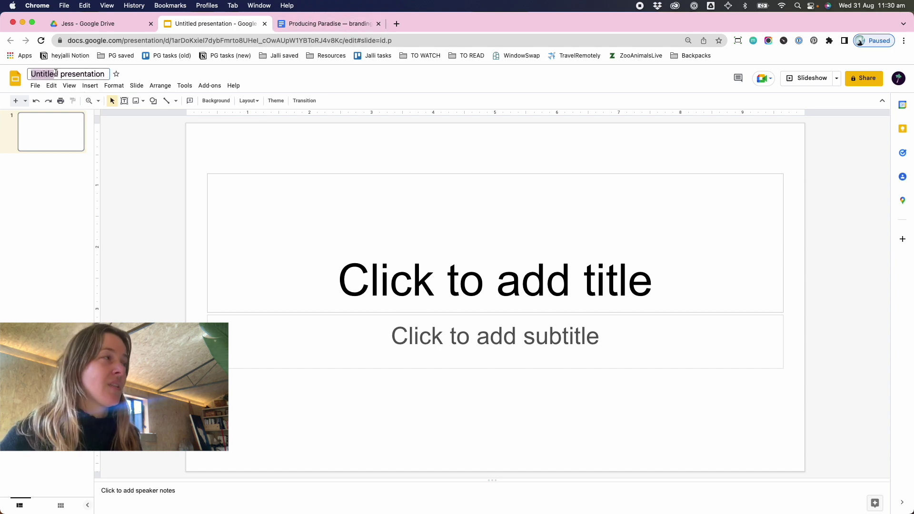
pyautogui.write('Producing Paradise theme demo')
pyautogui.press('Return')
pyautogui.click(248, 101)
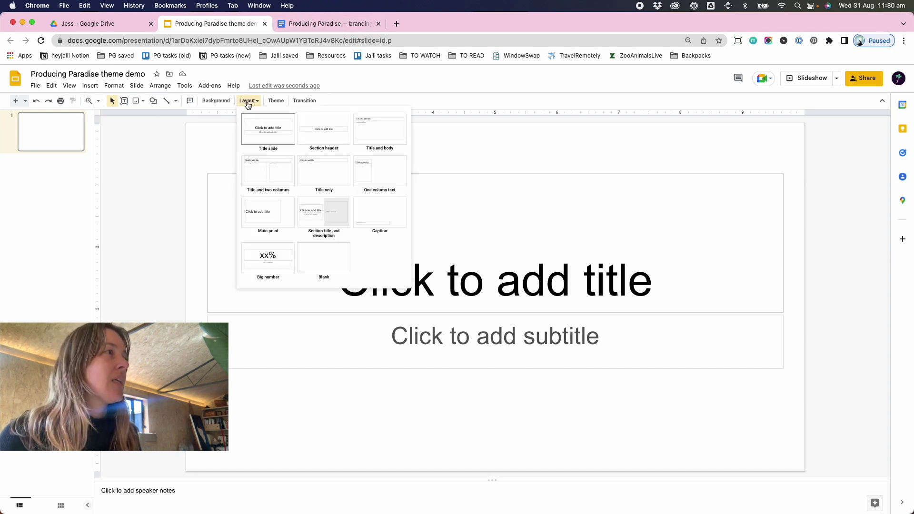
pyautogui.click(248, 102)
# Open the theme editor with the Simple Light theme master selected.
pyautogui.click(136, 87)
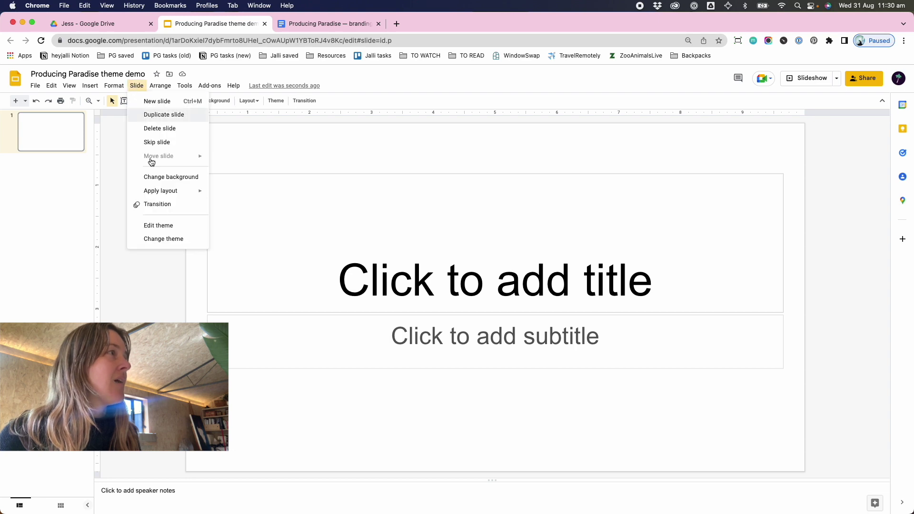
pyautogui.click(168, 226)
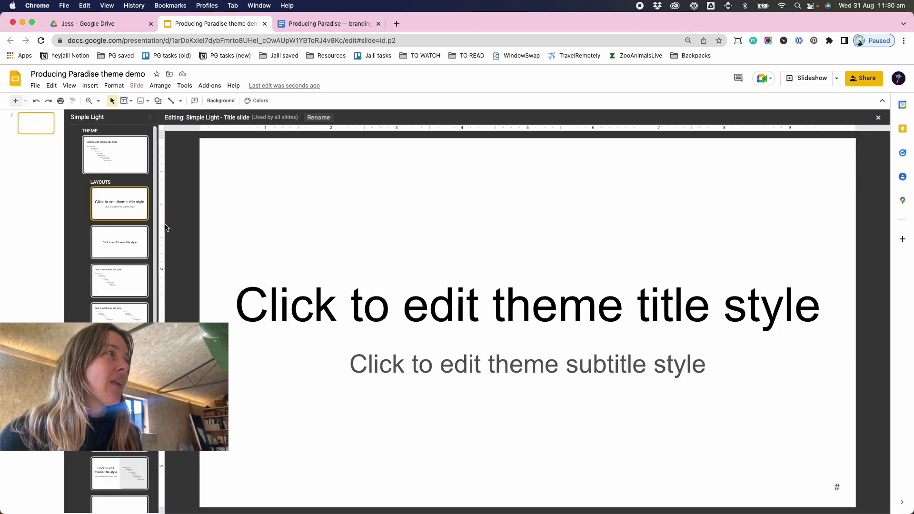
pyautogui.click(138, 173)
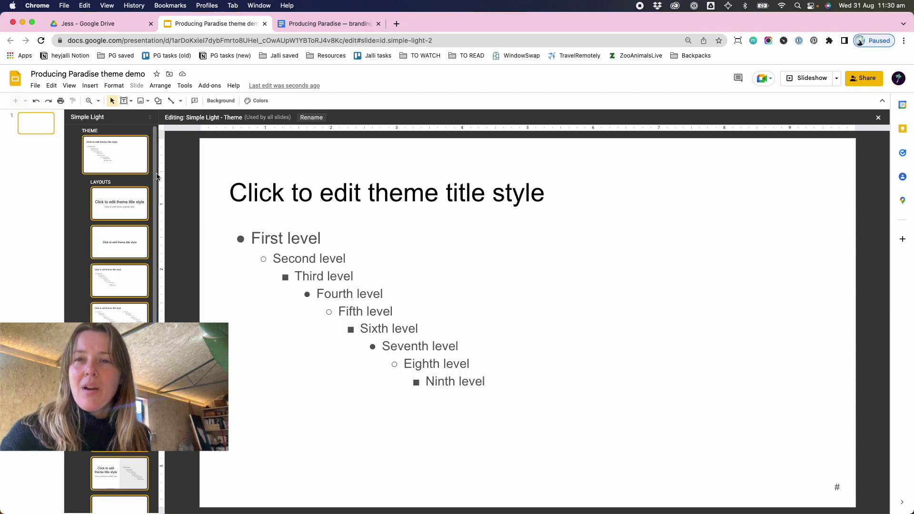
# Copy the background colour code fffce1 from the branding style guide.
pyautogui.click(306, 24)
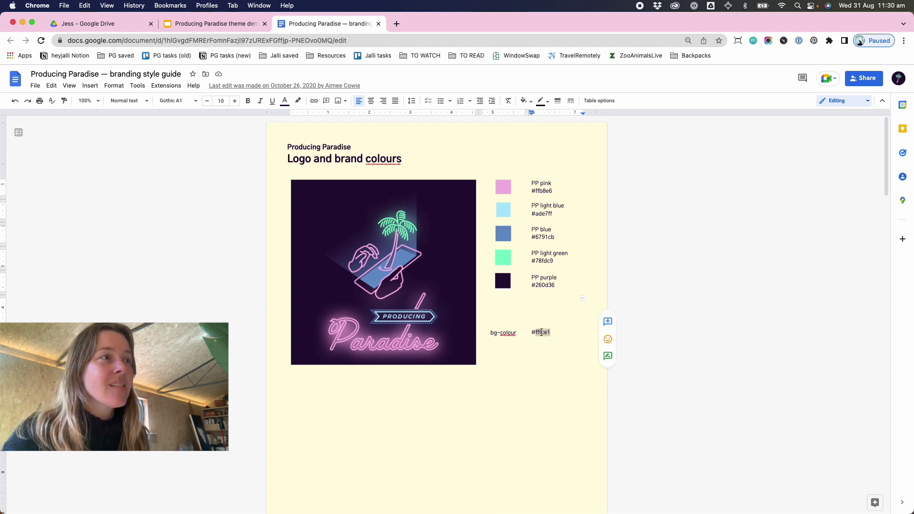
pyautogui.doubleClick(542, 332)
pyautogui.press('super+c')
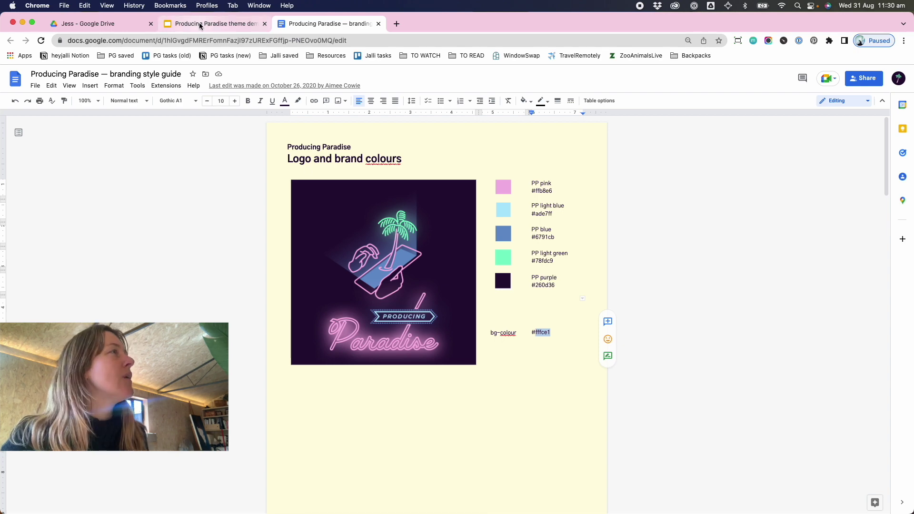
pyautogui.click(214, 23)
# Set the theme master background to the custom pale yellow fffce1.
pyautogui.click(213, 104)
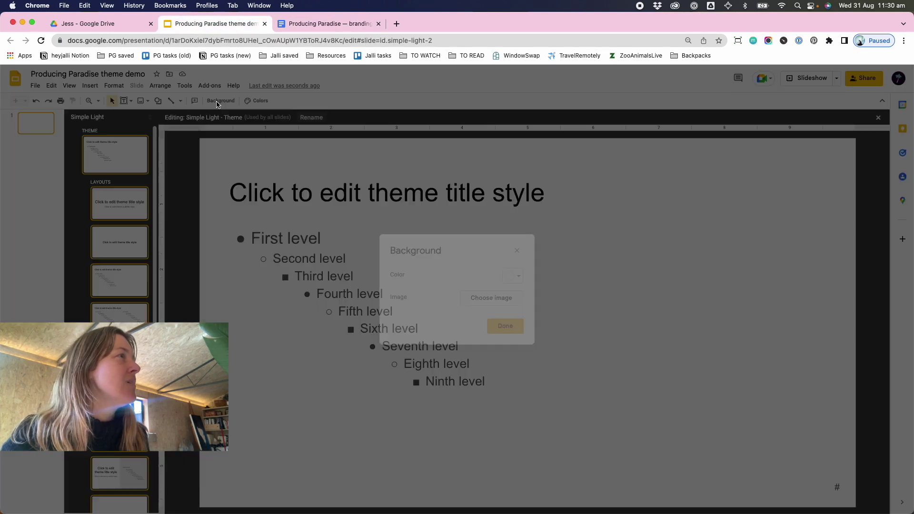
pyautogui.click(509, 278)
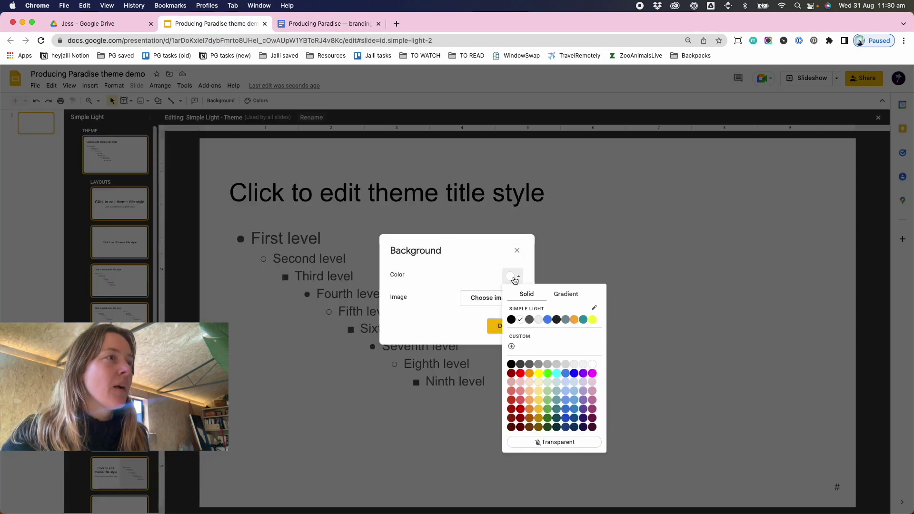
pyautogui.click(515, 347)
pyautogui.press('super+v')
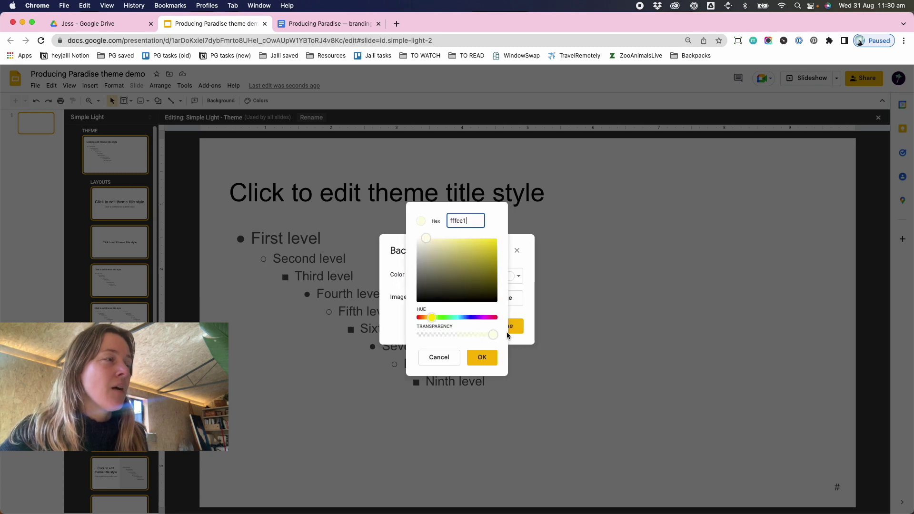
pyautogui.click(482, 358)
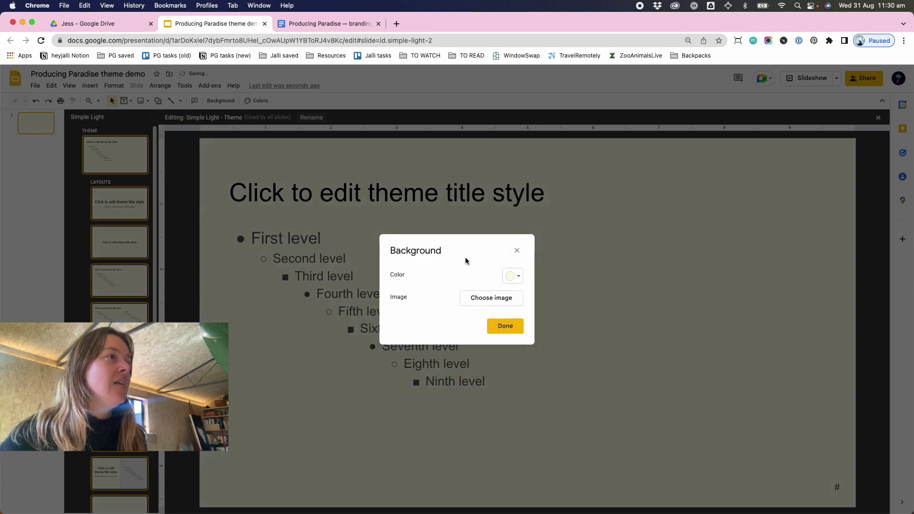
pyautogui.click(505, 327)
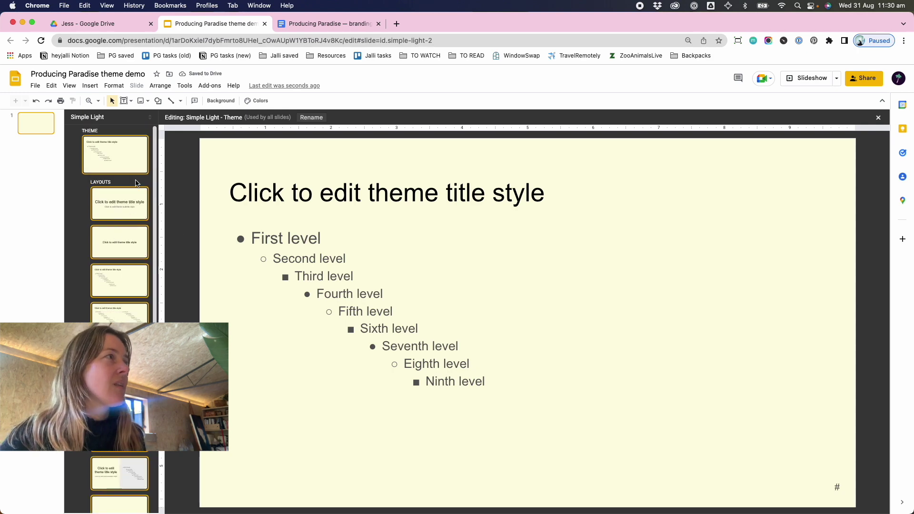
# Copy the PP purple code 260d36 from the style guide.
pyautogui.click(337, 25)
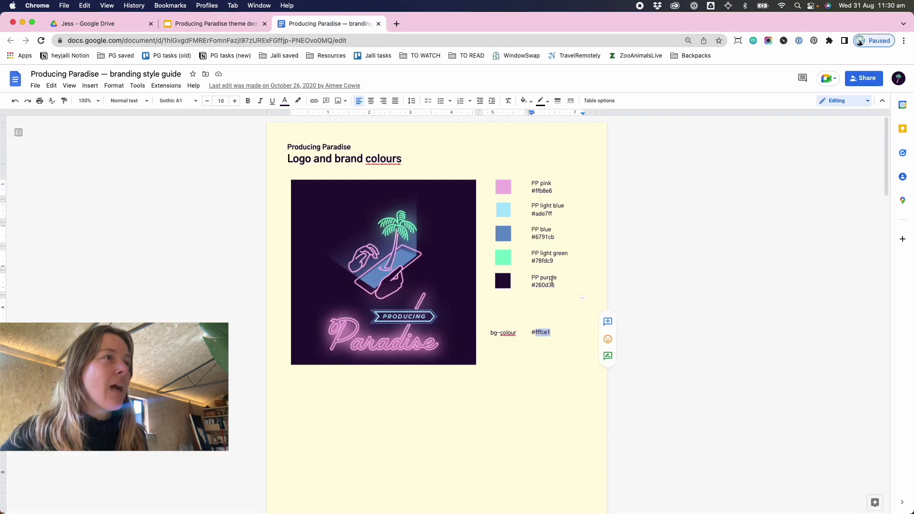
pyautogui.doubleClick(546, 286)
pyautogui.press('super+c')
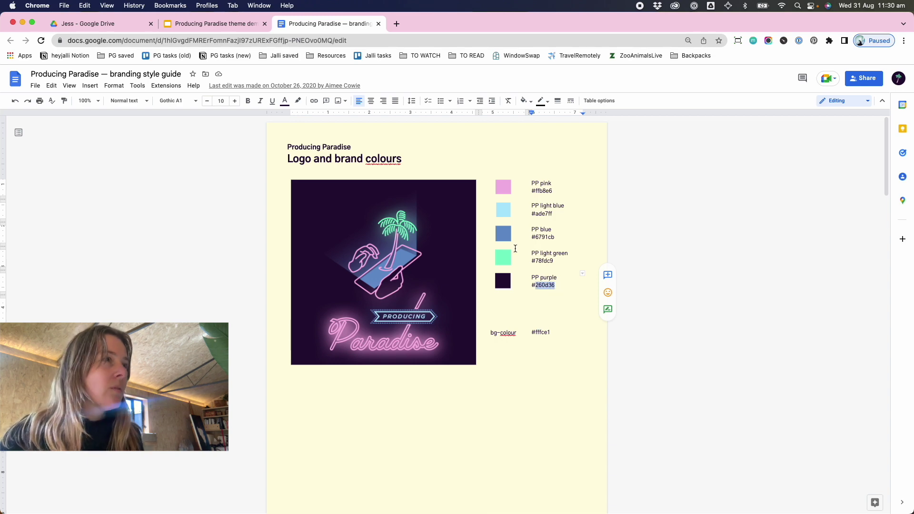
pyautogui.click(219, 25)
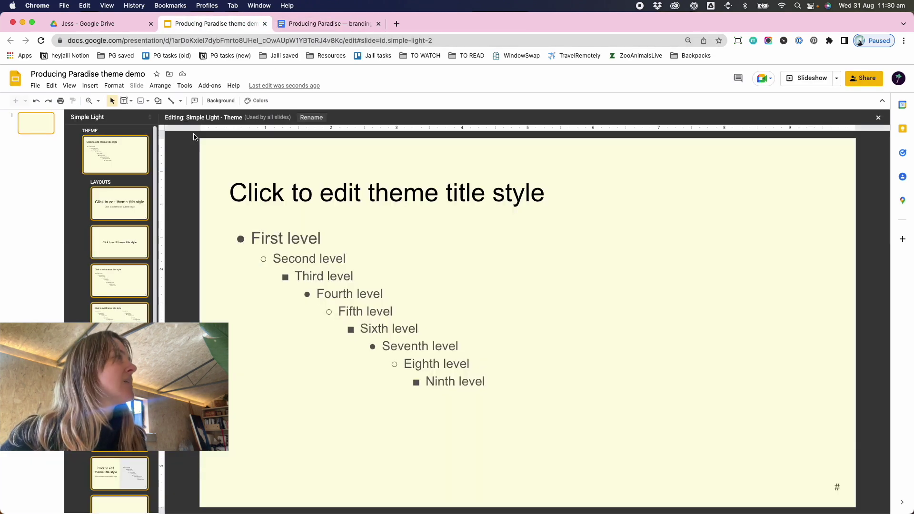
# Make the theme master's title and all bullet text the custom purple 260d36.
pyautogui.tripleClick(333, 193)
pyautogui.click(374, 101)
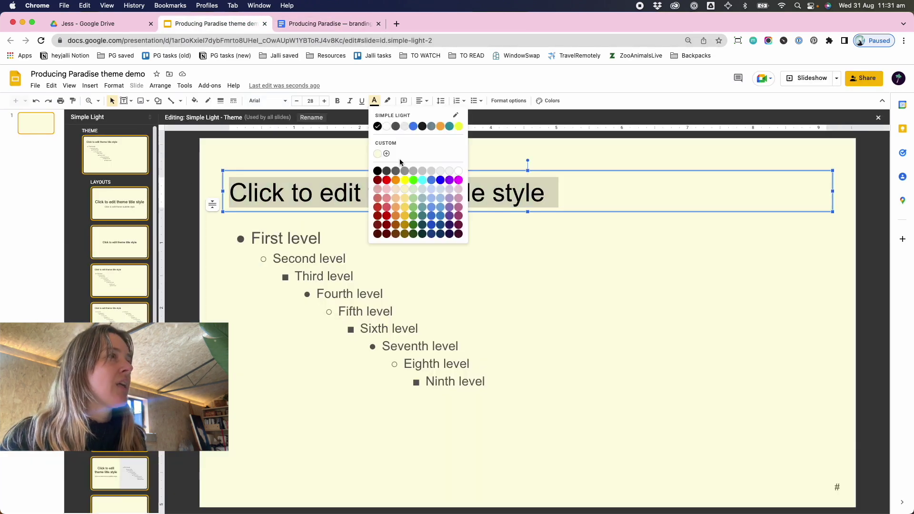
pyautogui.click(386, 153)
pyautogui.press('super+v')
pyautogui.click(481, 349)
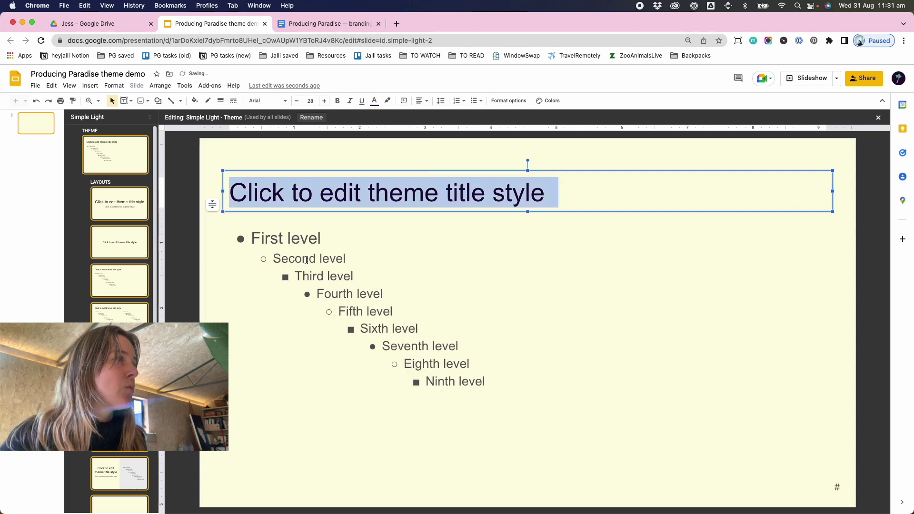
pyautogui.click(306, 259)
pyautogui.press('super+a')
pyautogui.click(376, 101)
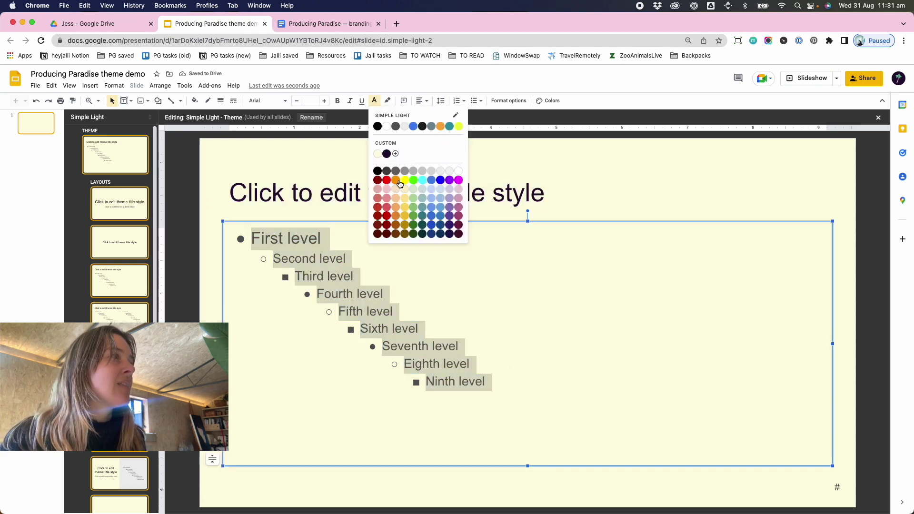
pyautogui.click(387, 155)
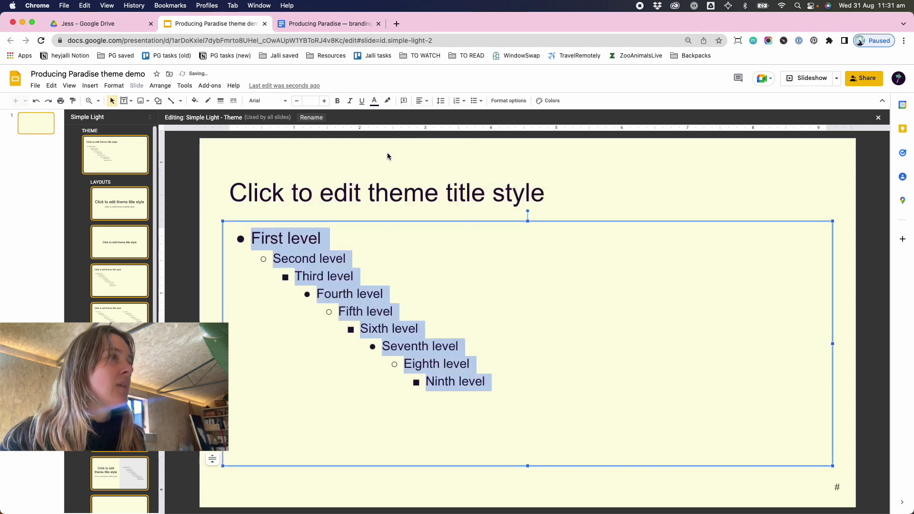
# Recolour the Title slide layout's title and subtitle deep purple.
pyautogui.click(134, 202)
pyautogui.click(349, 314)
pyautogui.press('super+a')
pyautogui.click(376, 100)
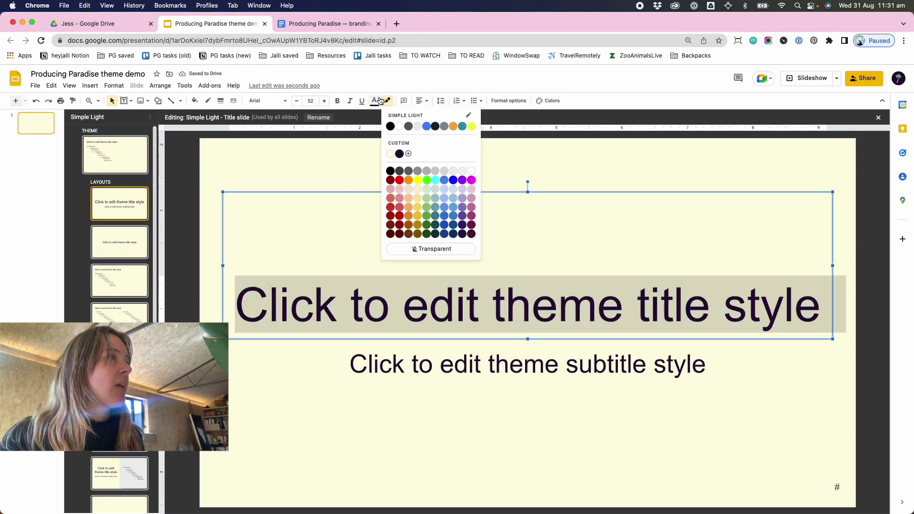
pyautogui.click(386, 154)
pyautogui.click(355, 364)
pyautogui.press('super+a')
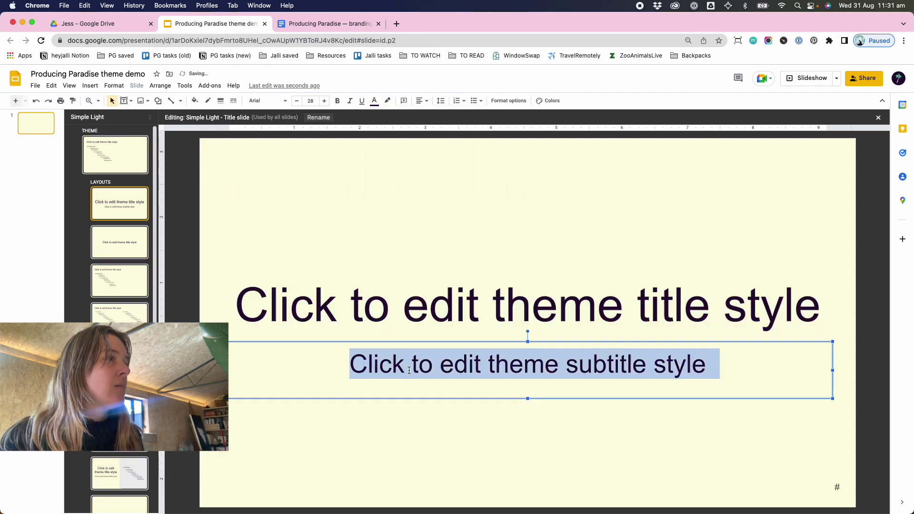
pyautogui.click(374, 101)
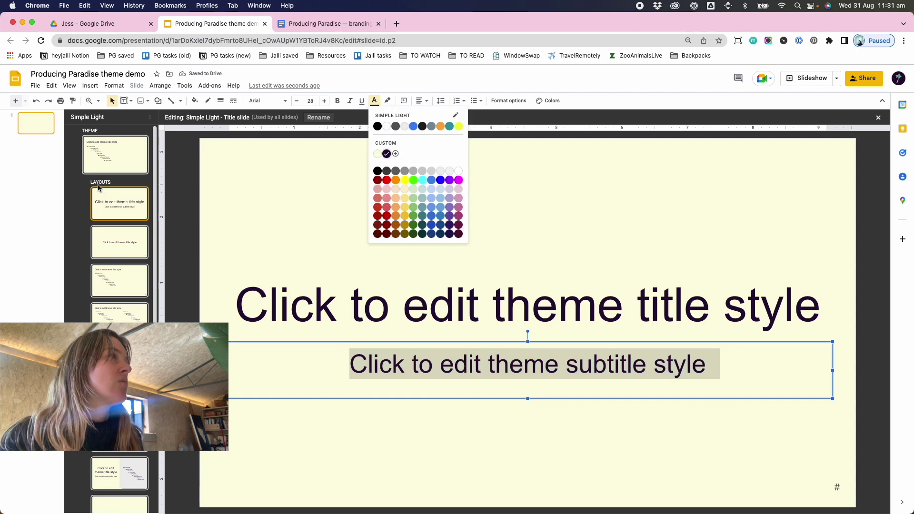
# Recolour the Section header layout's title text deep purple.
pyautogui.click(133, 238)
pyautogui.click(333, 322)
pyautogui.press('super+a')
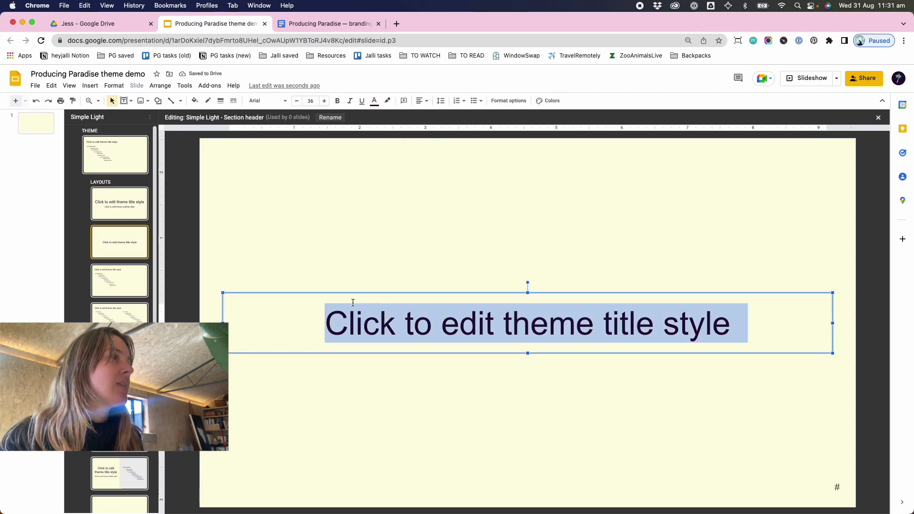
pyautogui.click(378, 101)
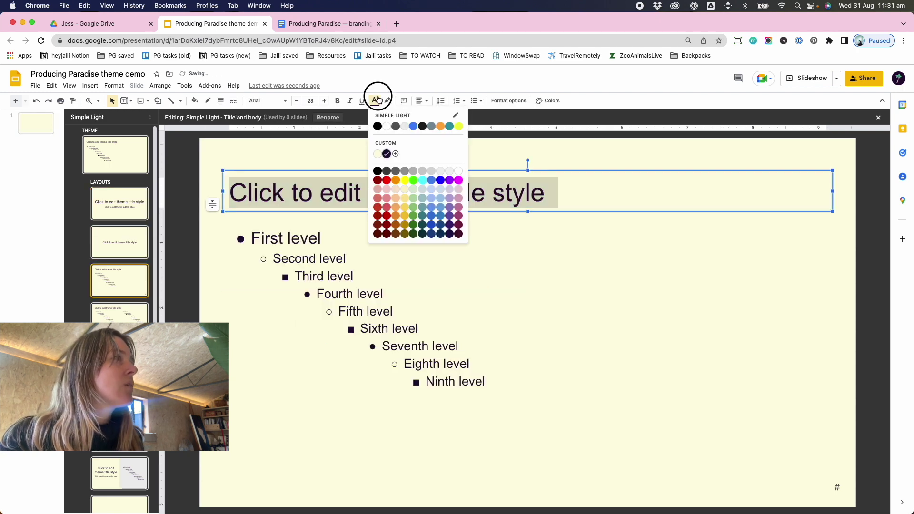
pyautogui.scroll(-1, 111, 294)
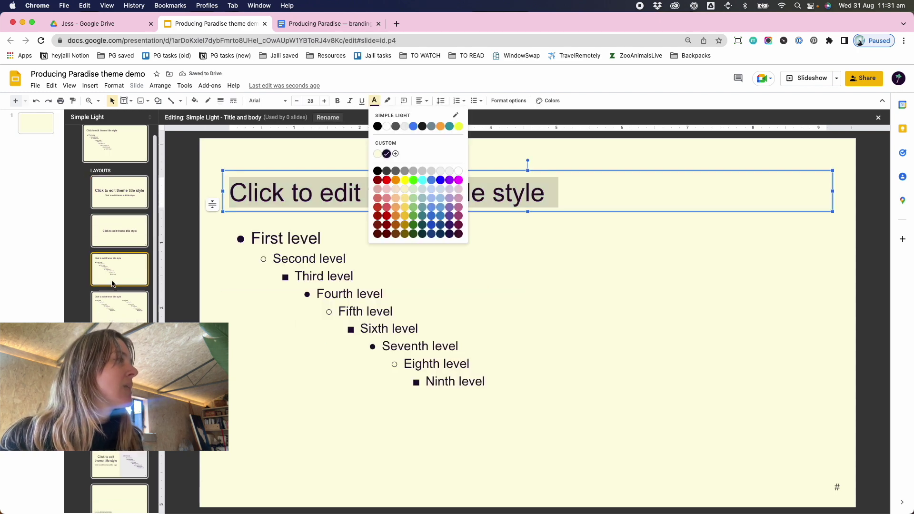
# Make both columns' text deep purple on the Title and two columns layout.
pyautogui.click(111, 295)
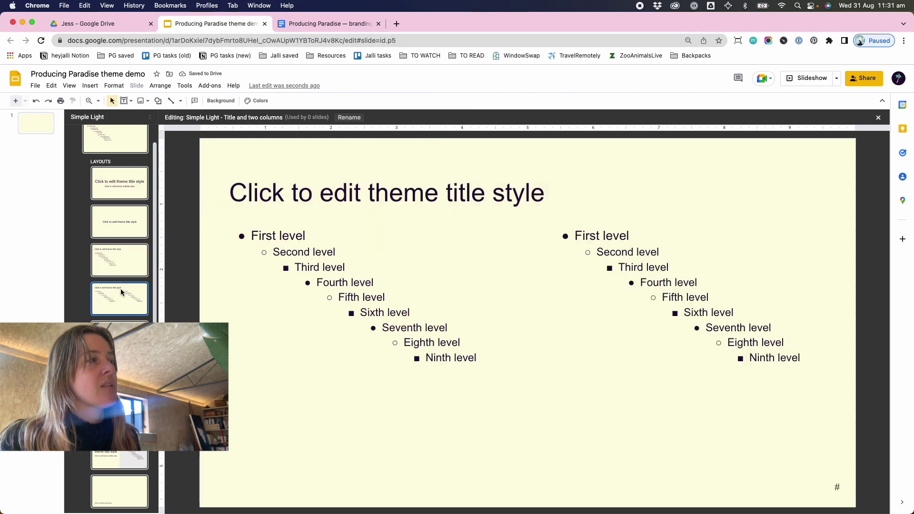
pyautogui.tripleClick(287, 252)
pyautogui.press('super+a')
pyautogui.click(374, 100)
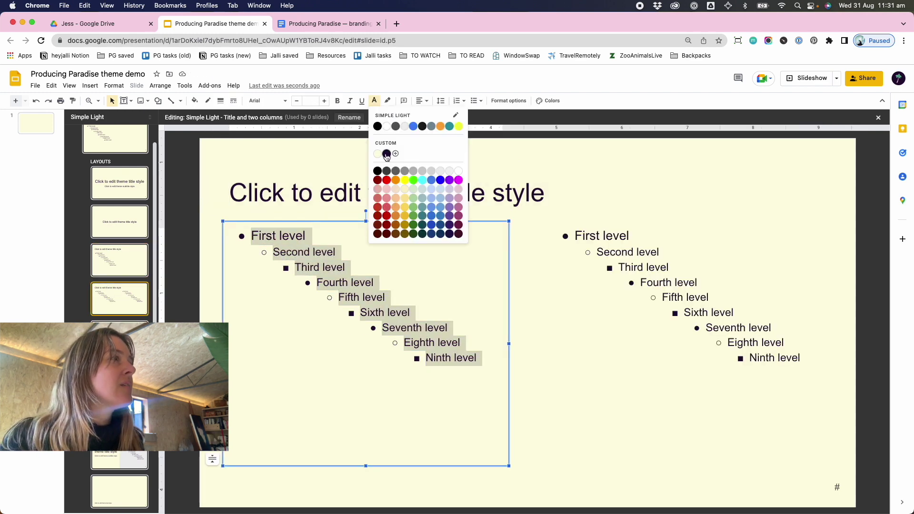
pyautogui.click(383, 204)
pyautogui.tripleClick(619, 252)
pyautogui.press('super+a')
pyautogui.click(374, 101)
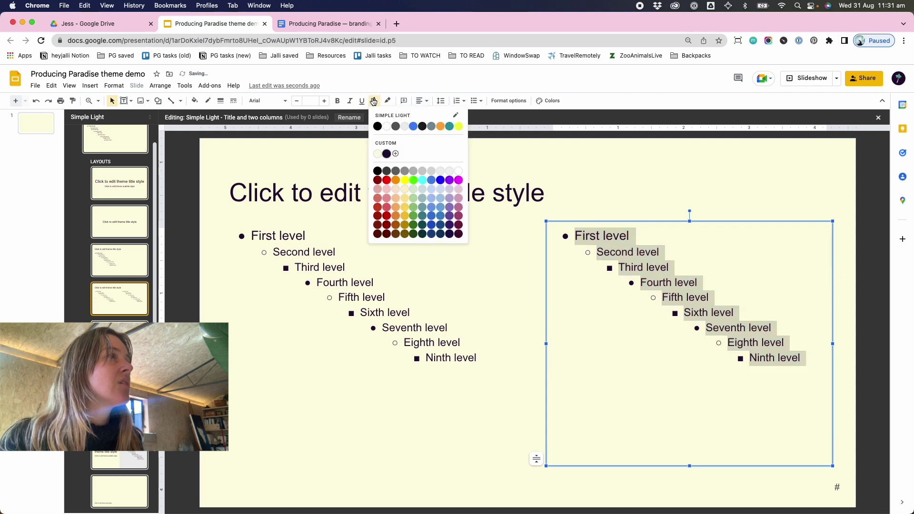
pyautogui.click(384, 204)
# Recolour the One column text layout's body text deep purple.
pyautogui.scroll(-3, 119, 295)
pyautogui.click(120, 274)
pyautogui.click(124, 319)
pyautogui.click(299, 279)
pyautogui.press('super+a')
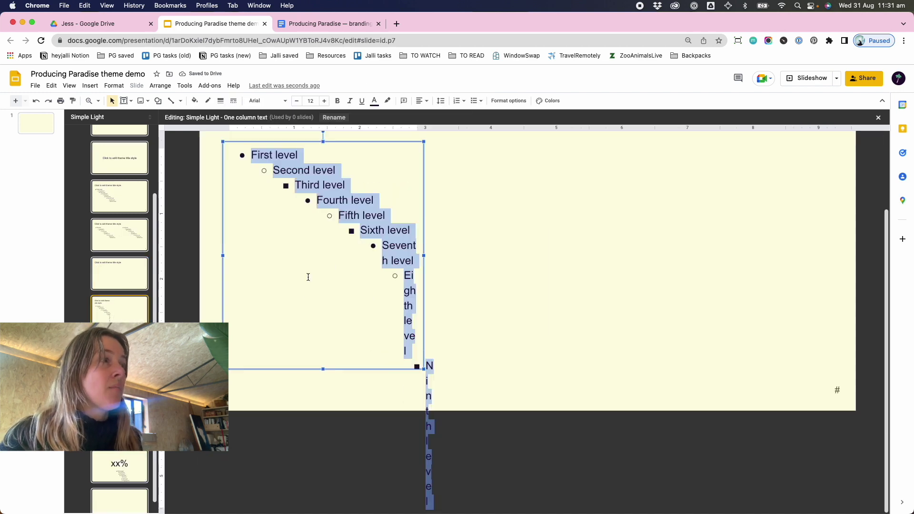
pyautogui.click(375, 100)
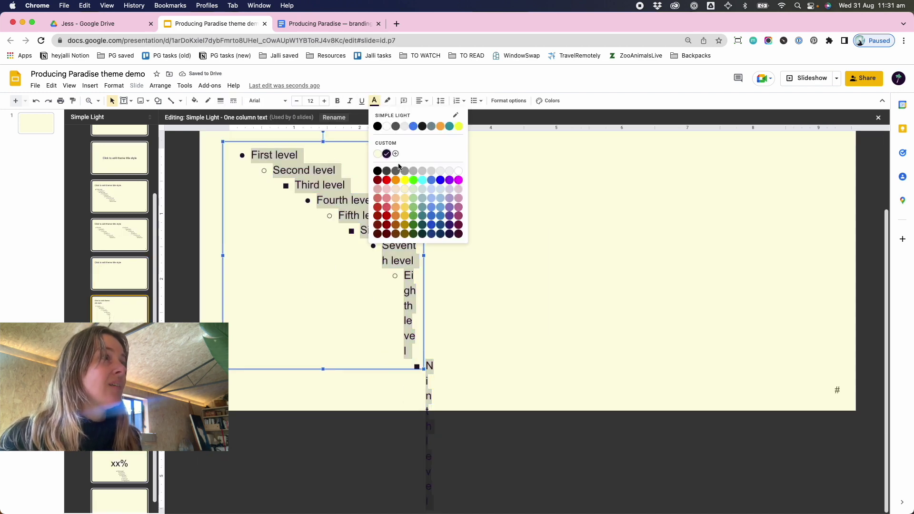
pyautogui.click(195, 165)
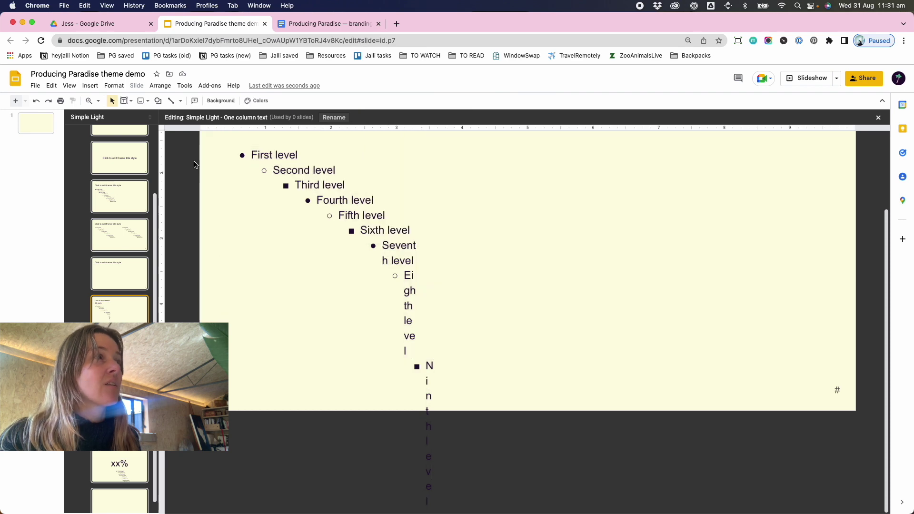
pyautogui.scroll(-1, 122, 306)
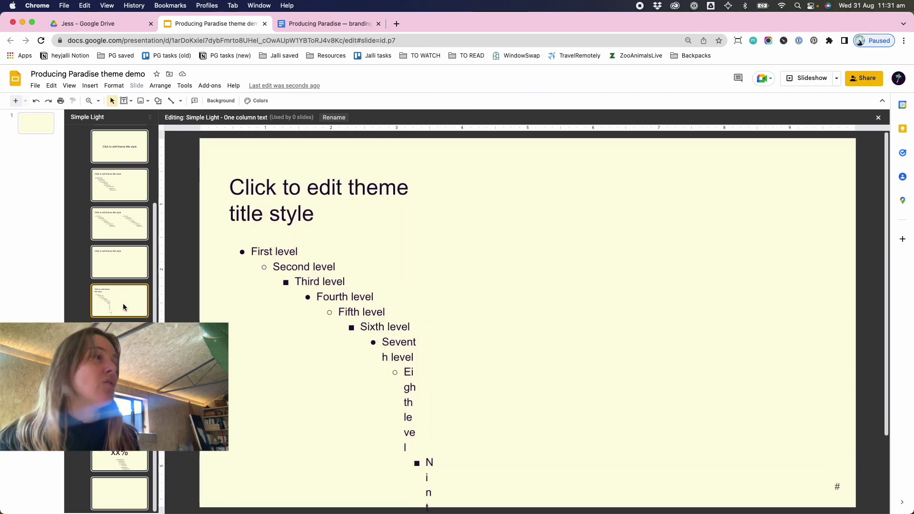
# Fill the Section title and description layout's right panel with deep purple.
pyautogui.press('Down')
pyautogui.press('Down')
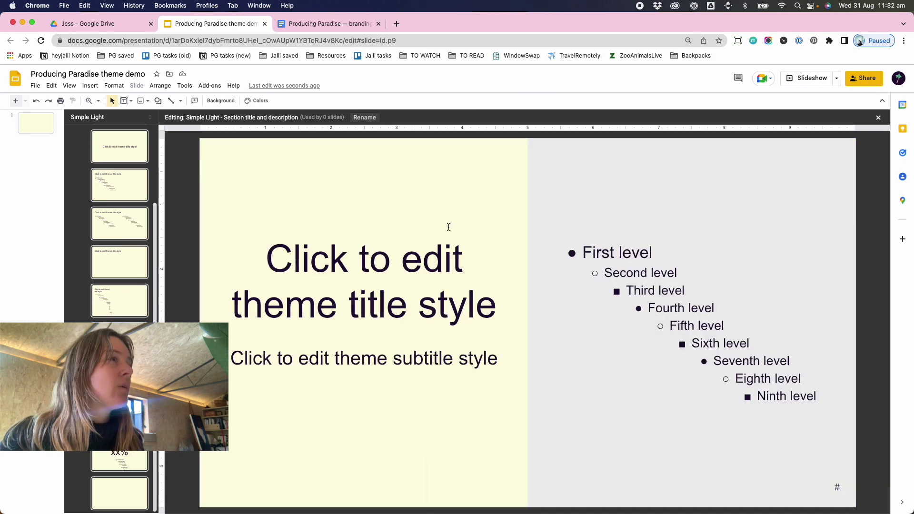
pyautogui.click(615, 166)
pyautogui.click(195, 101)
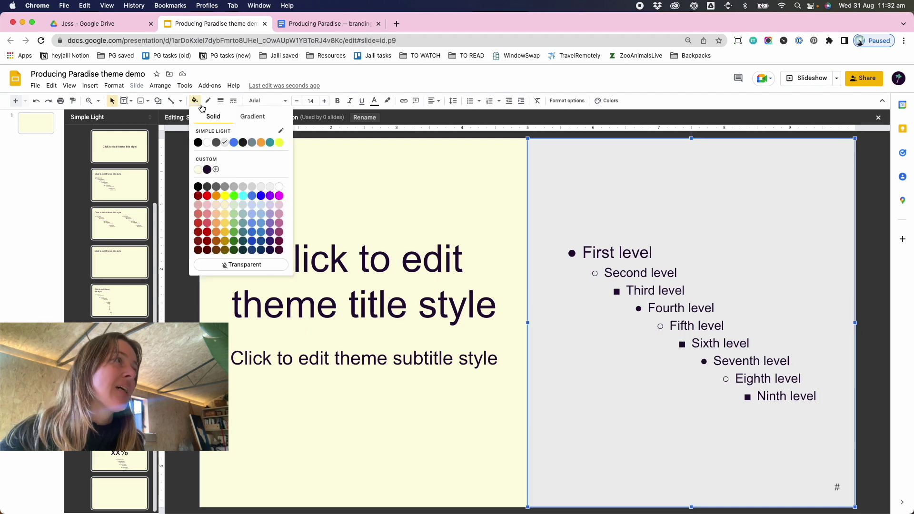
pyautogui.click(207, 169)
# Turn all the right panel's list text white.
pyautogui.tripleClick(680, 296)
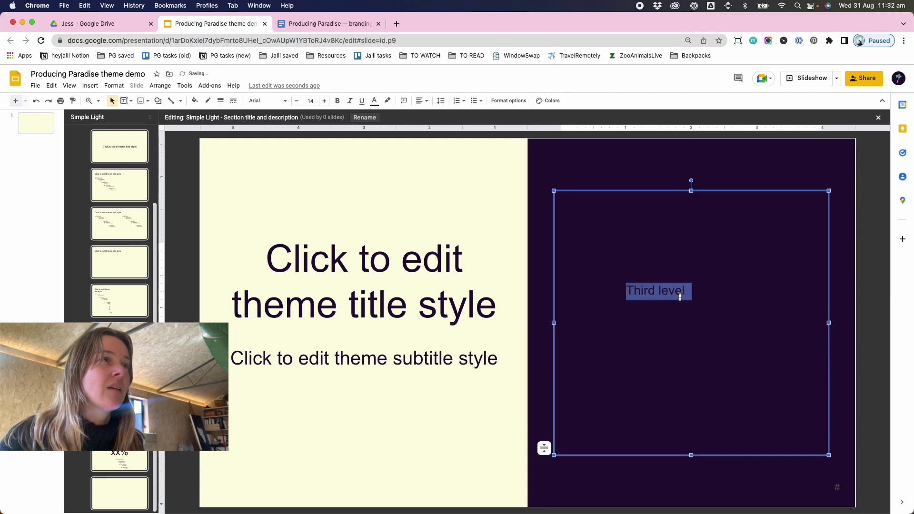
pyautogui.press('super+a')
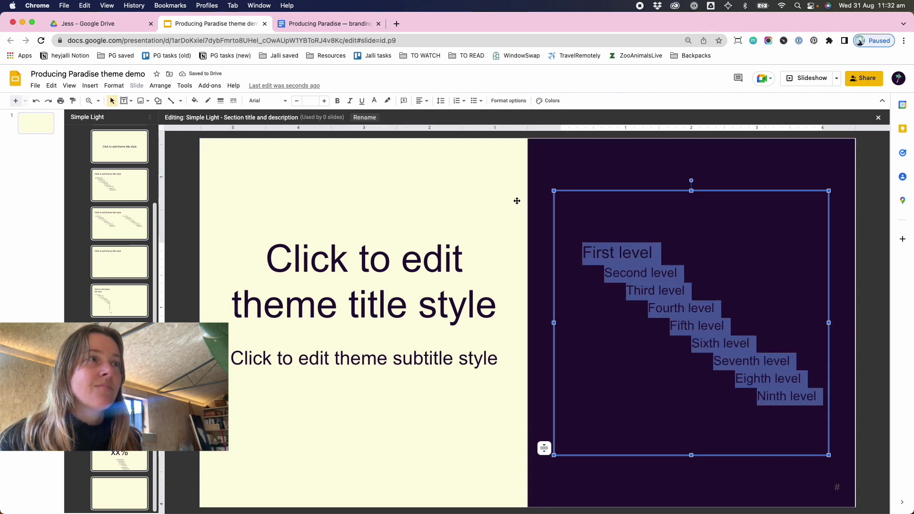
pyautogui.click(375, 100)
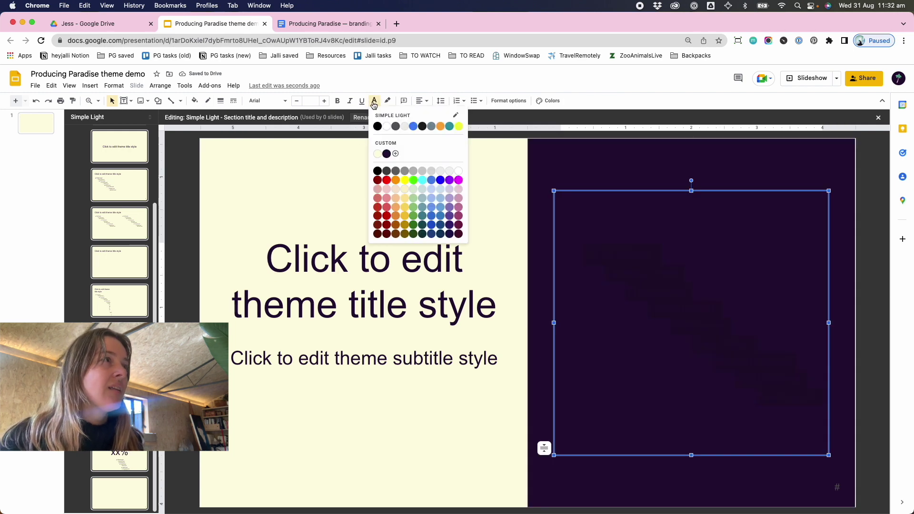
pyautogui.click(378, 152)
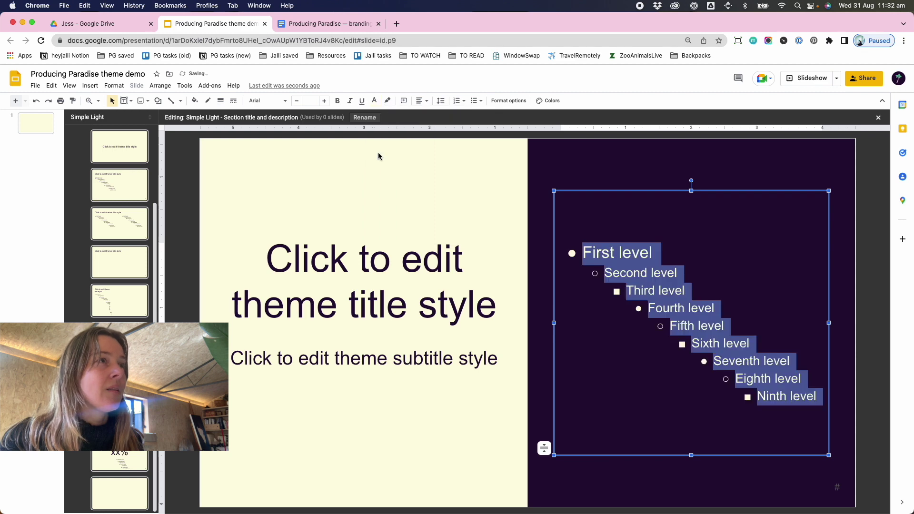
pyautogui.click(175, 204)
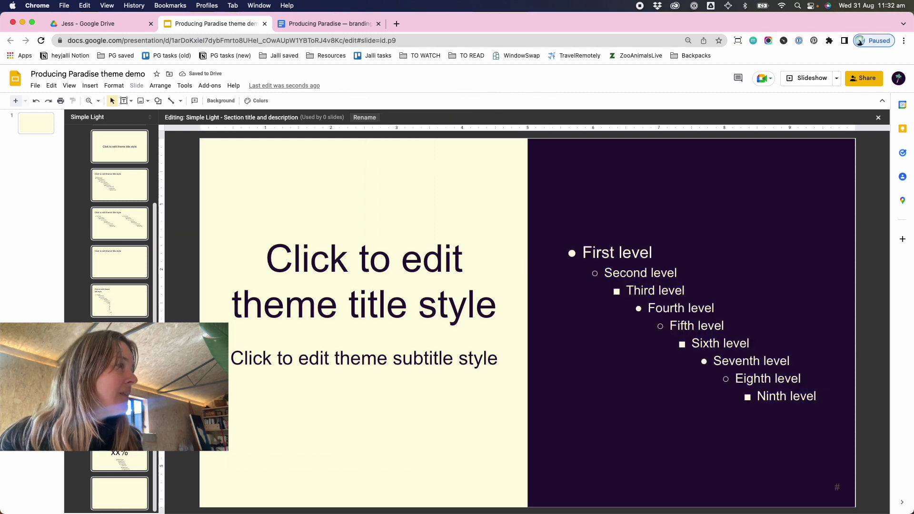
pyautogui.press('Down')
# Recolour the Caption text and the Big number layout's xx% and list text deep purple.
pyautogui.tripleClick(274, 466)
pyautogui.click(374, 100)
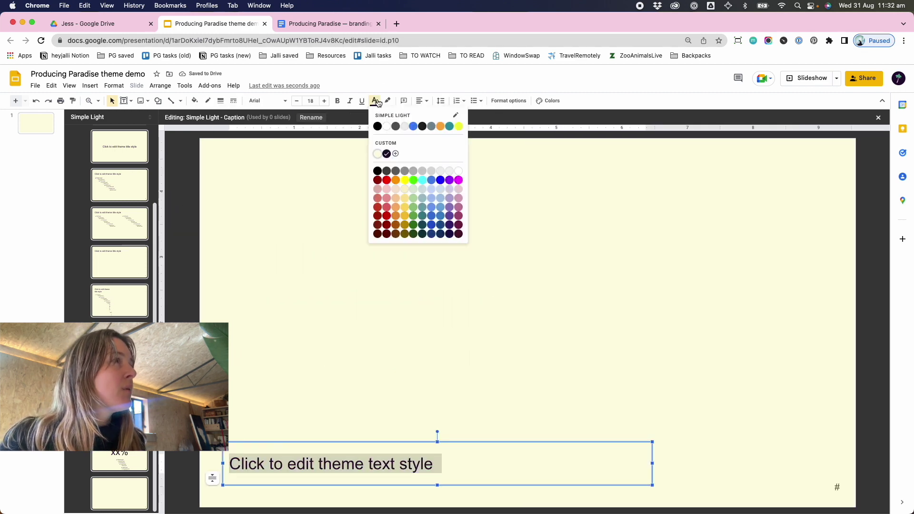
pyautogui.click(120, 461)
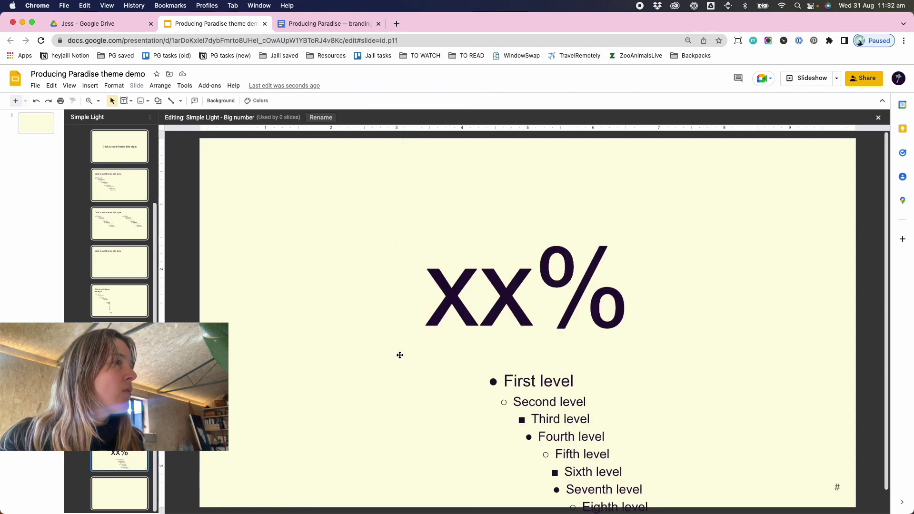
pyautogui.tripleClick(518, 303)
pyautogui.click(374, 100)
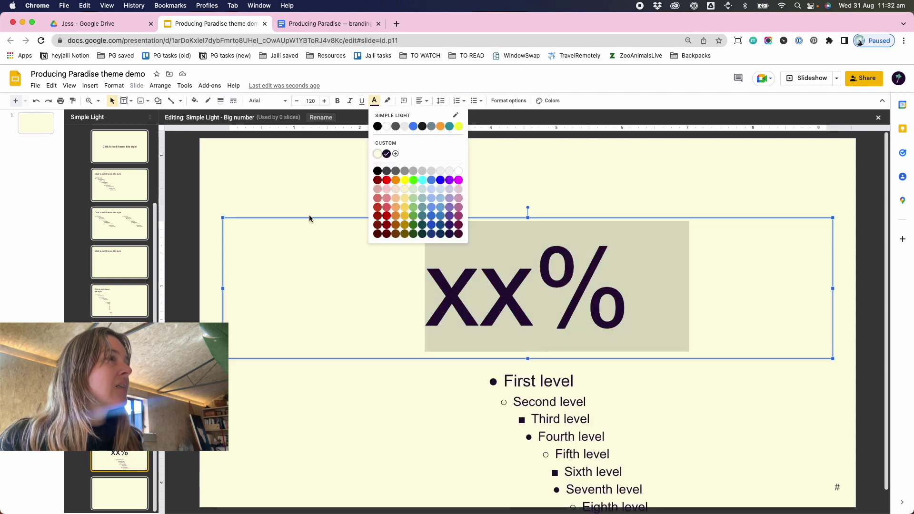
pyautogui.tripleClick(543, 387)
pyautogui.hotkey('ctrl', 'a')
pyautogui.click(375, 101)
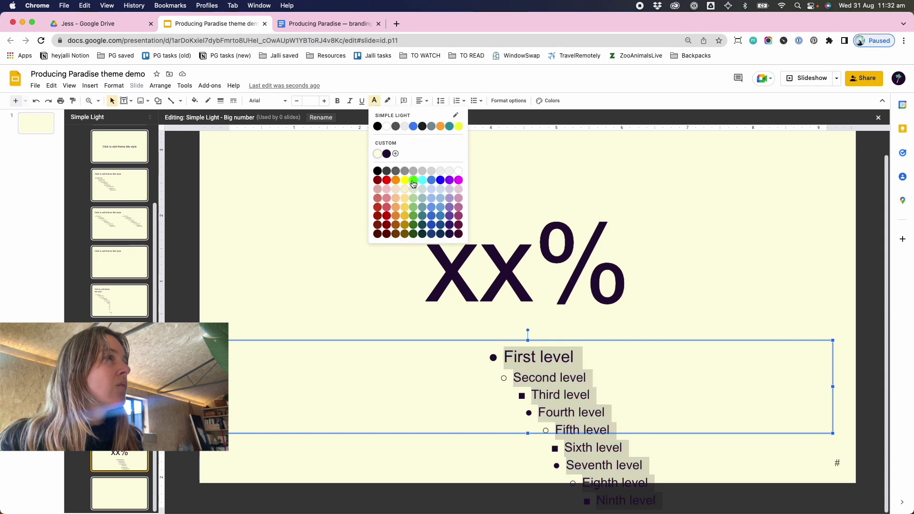
pyautogui.click(386, 154)
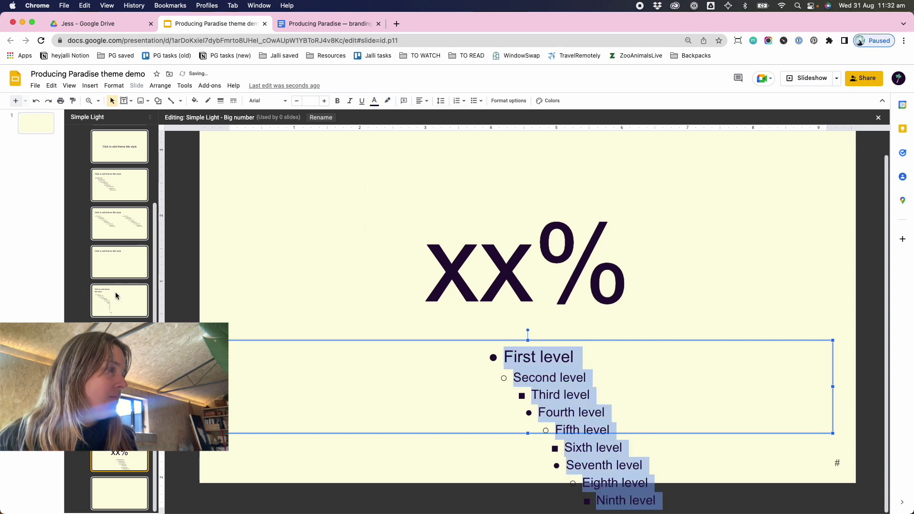
# Return to the theme master via the Blank layout.
pyautogui.click(125, 492)
pyautogui.scroll(5, 134, 247)
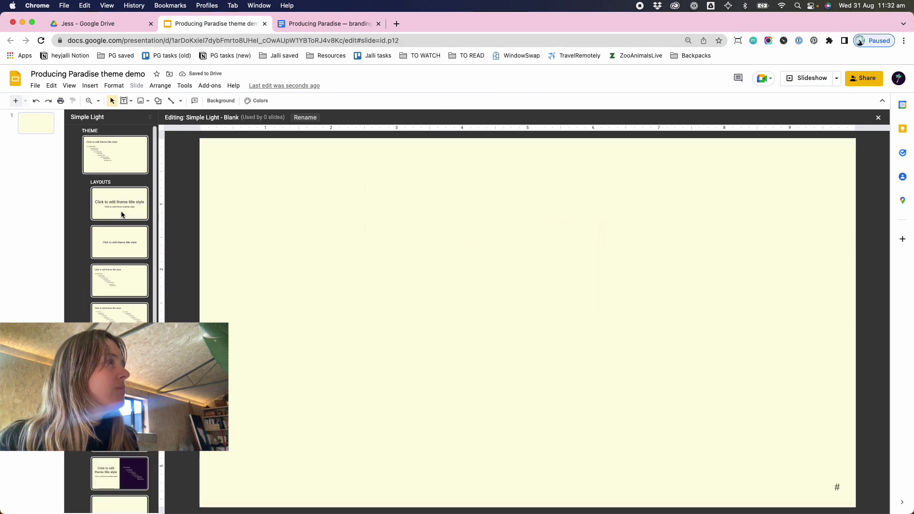
pyautogui.click(111, 154)
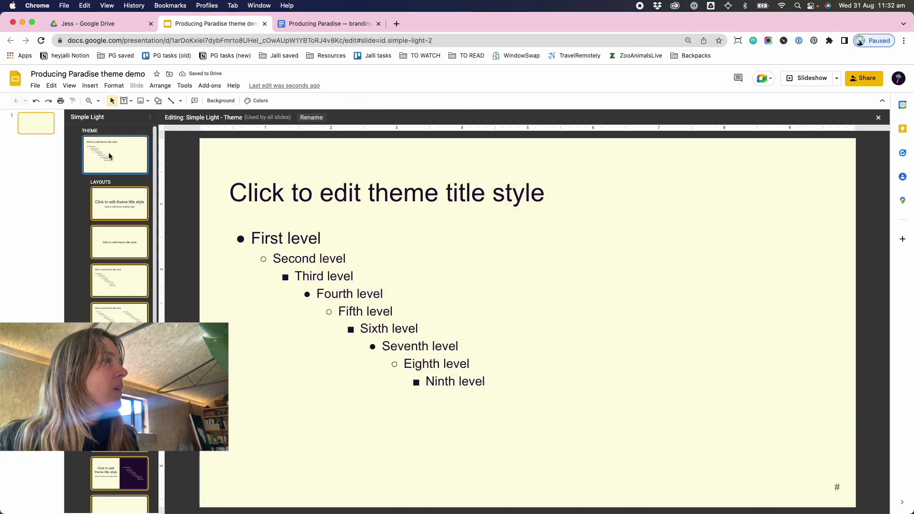
# Close the theme editor and apply the Section title and description layout to the slide.
pyautogui.click(878, 118)
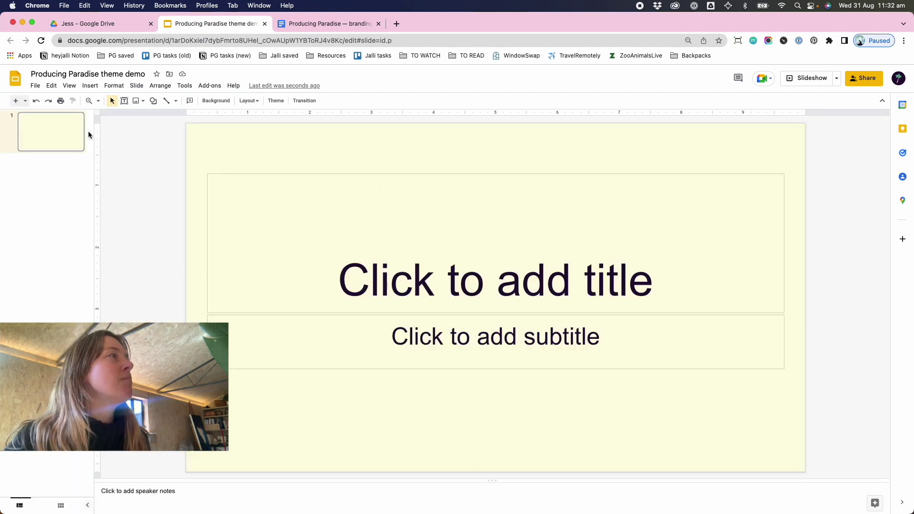
pyautogui.click(249, 101)
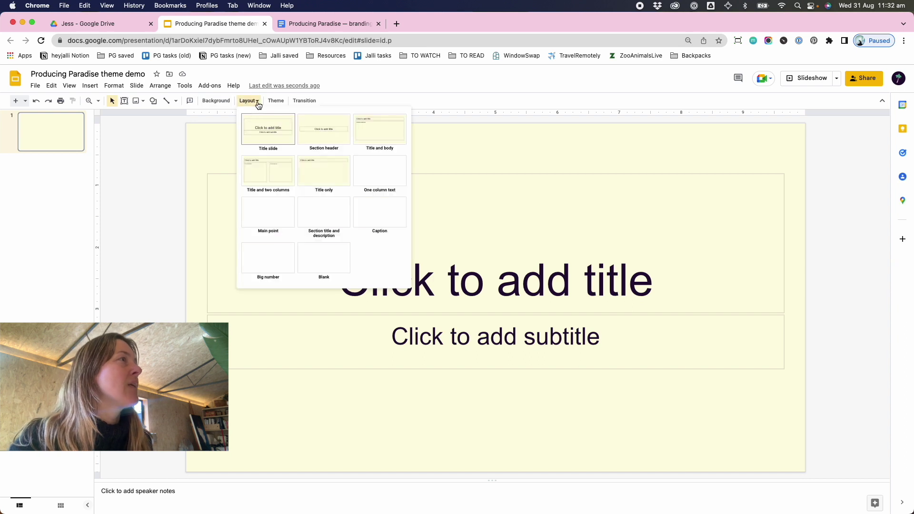
pyautogui.click(339, 219)
# Enter title 'Here's a slide!', subtitle '(with a subtitle)' and quote '"...and a cute quote"' with an attribution line.
pyautogui.click(340, 279)
pyautogui.write("Here's a slide!")
pyautogui.click(341, 331)
pyautogui.write('(with a subtitle)')
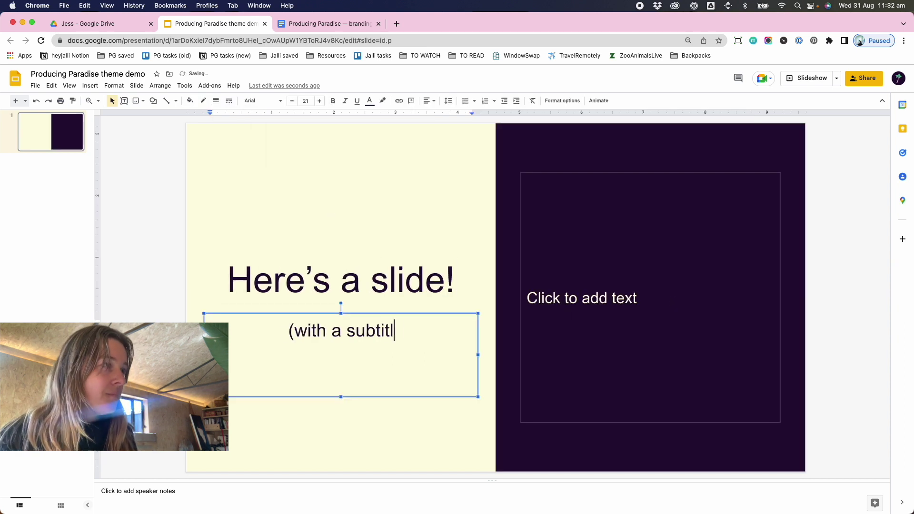
pyautogui.click(580, 298)
pyautogui.write('"...and a cute quote"')
pyautogui.press('Return')
pyautogui.write('— Jess')
pyautogui.click(431, 119)
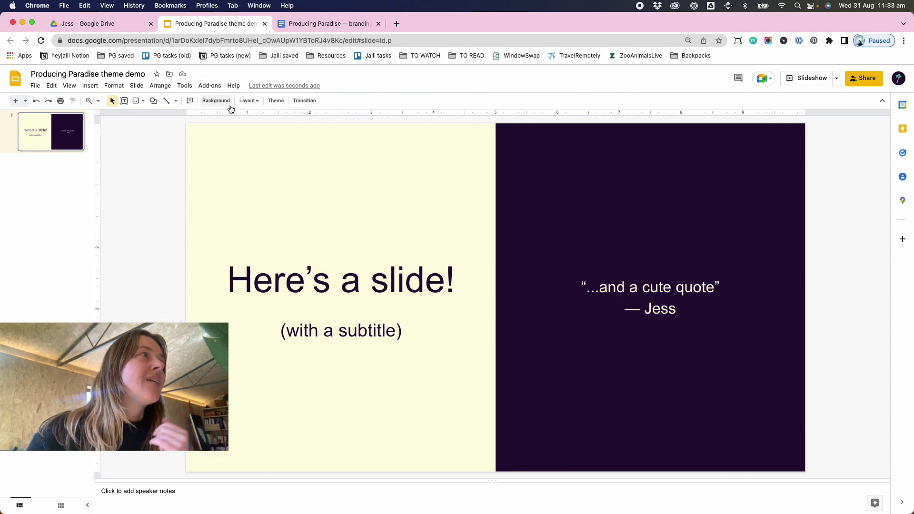
# Try the One column text, then the Title and two columns layout on the slide.
pyautogui.click(249, 101)
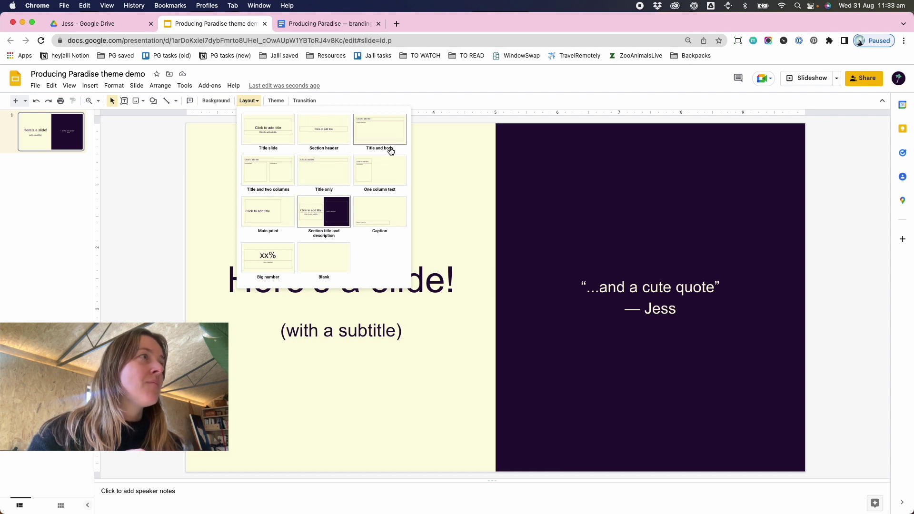
pyautogui.click(386, 176)
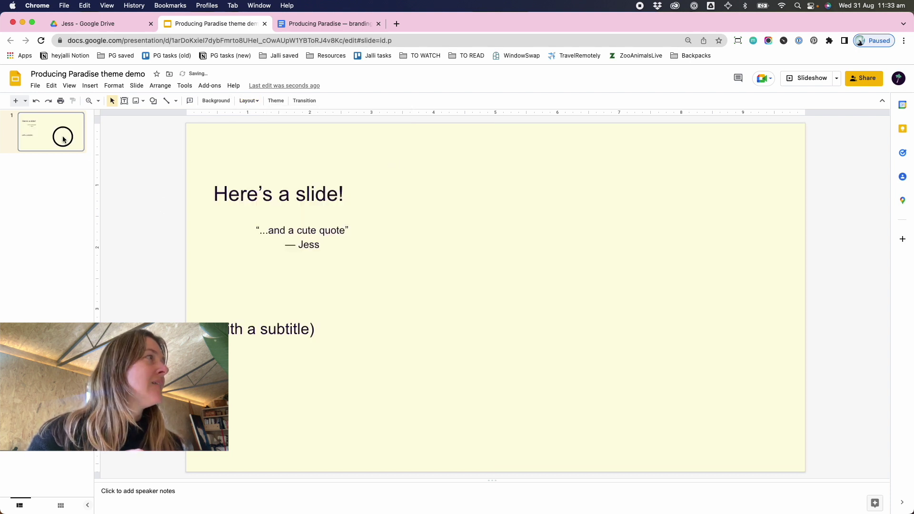
pyautogui.click(248, 100)
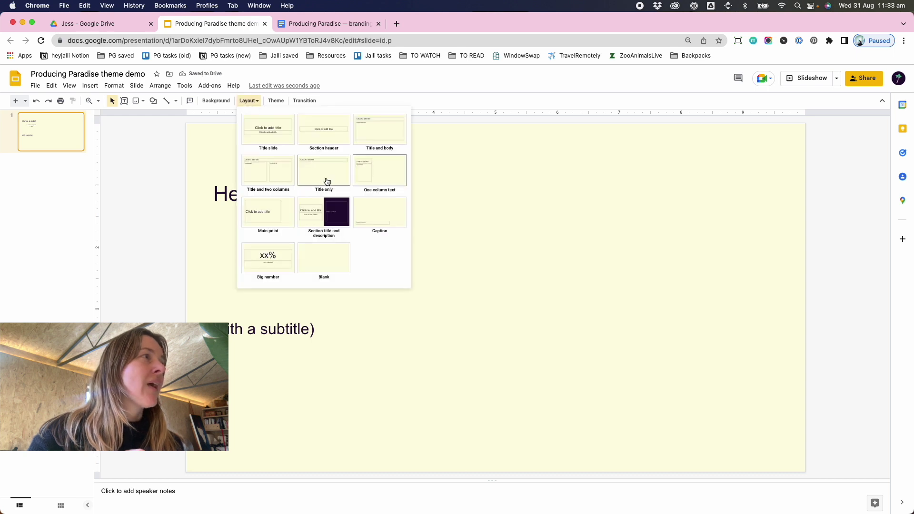
pyautogui.click(269, 187)
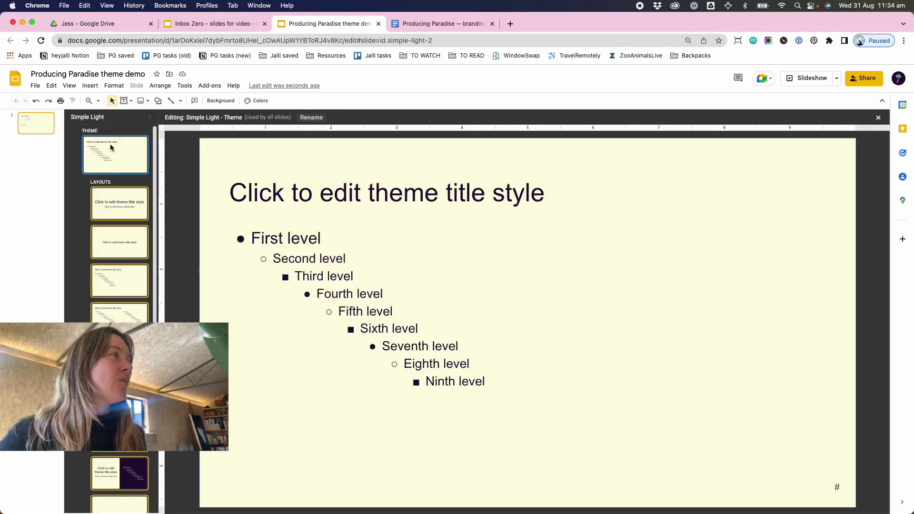
# Rename the theme 'Producing Paradise branding', then open the Inbox Zero - slides for video deck.
pyautogui.click(107, 153)
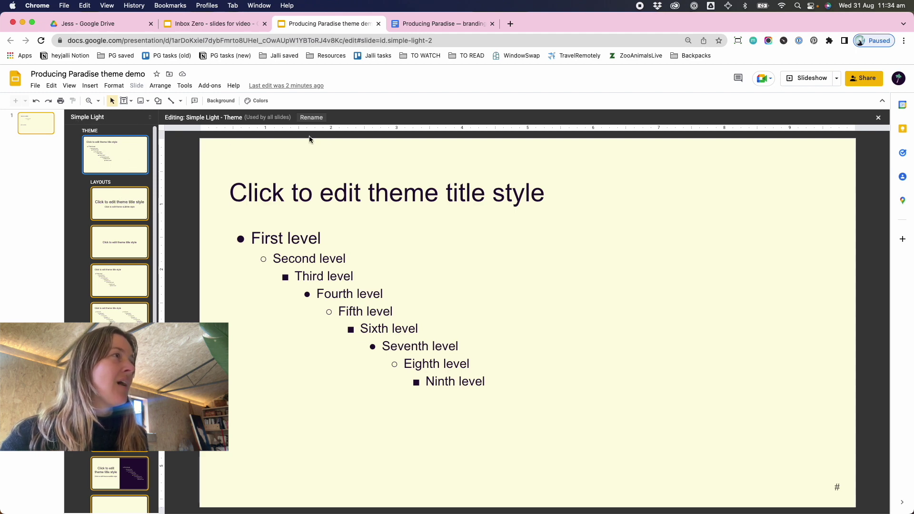
pyautogui.click(312, 118)
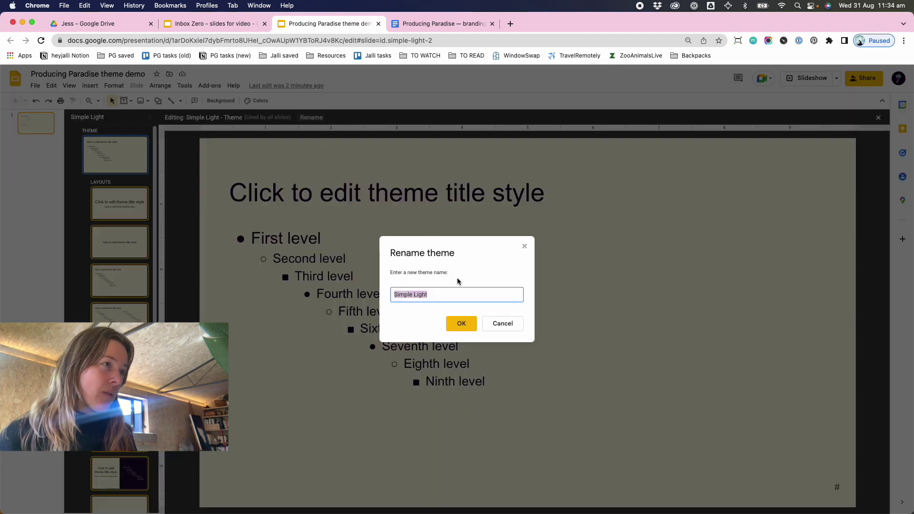
pyautogui.write('Producing Paradise branding')
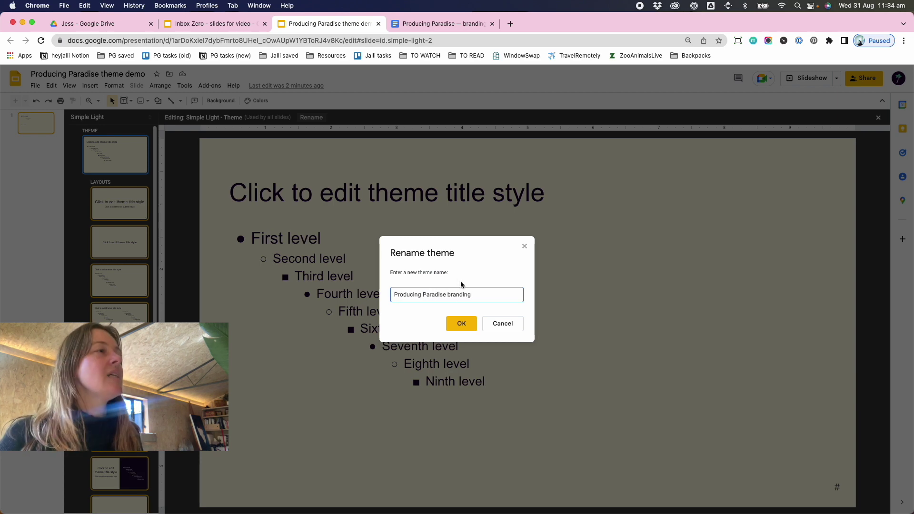
pyautogui.click(461, 323)
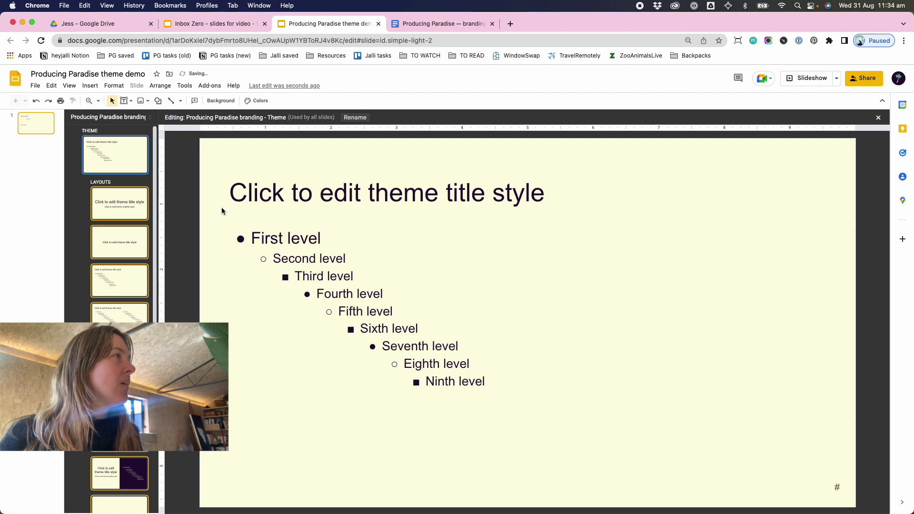
pyautogui.click(879, 118)
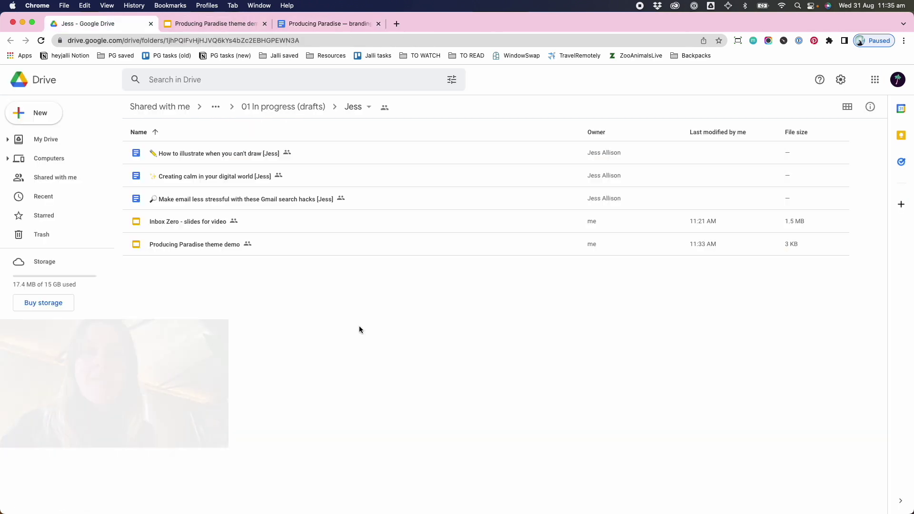
pyautogui.doubleClick(204, 225)
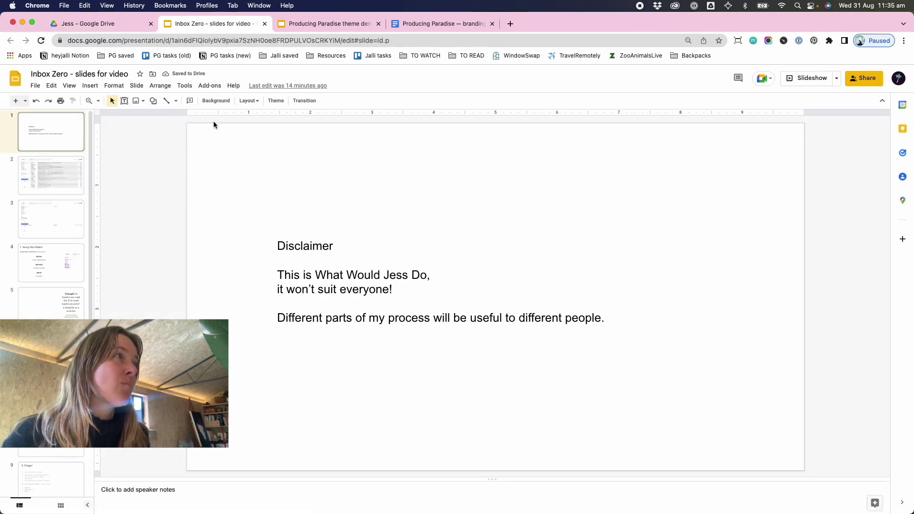
# Import the Producing Paradise branding theme from the Producing Paradise theme demo presentation.
pyautogui.click(275, 102)
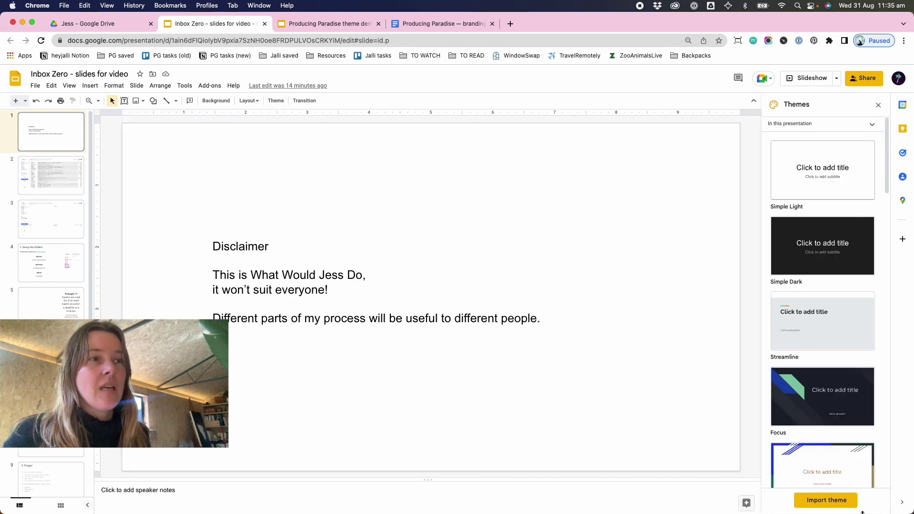
pyautogui.click(844, 505)
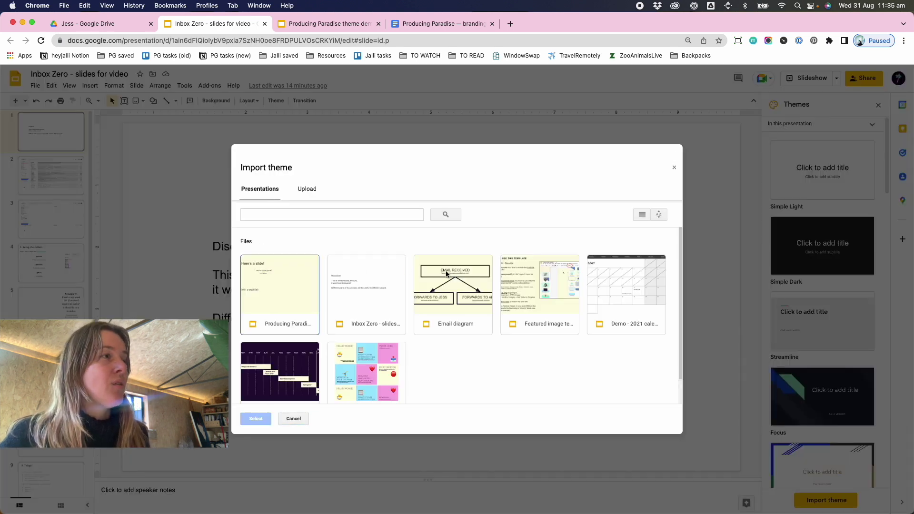
pyautogui.click(273, 280)
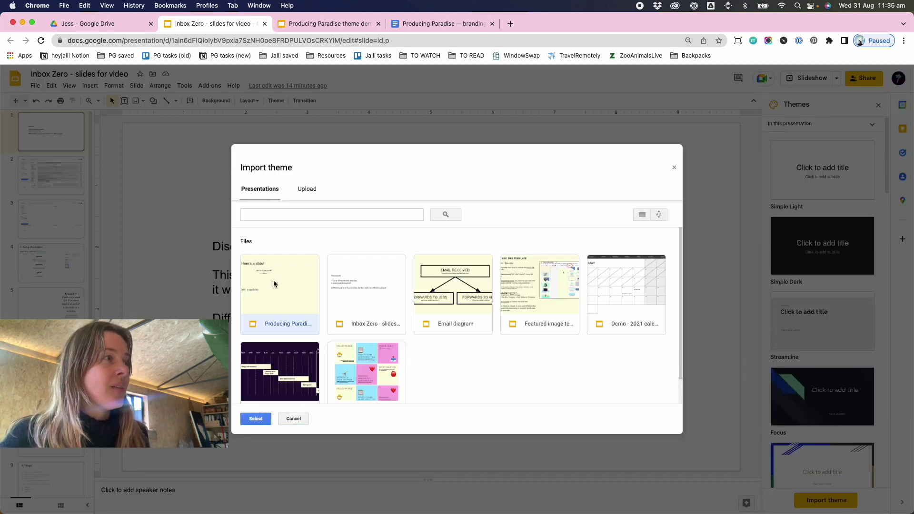
pyautogui.click(257, 419)
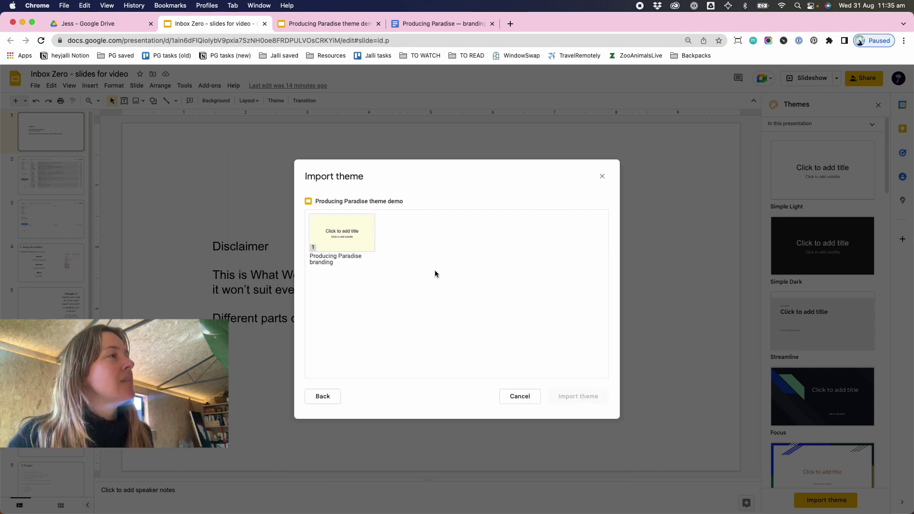
pyautogui.click(373, 250)
pyautogui.click(564, 399)
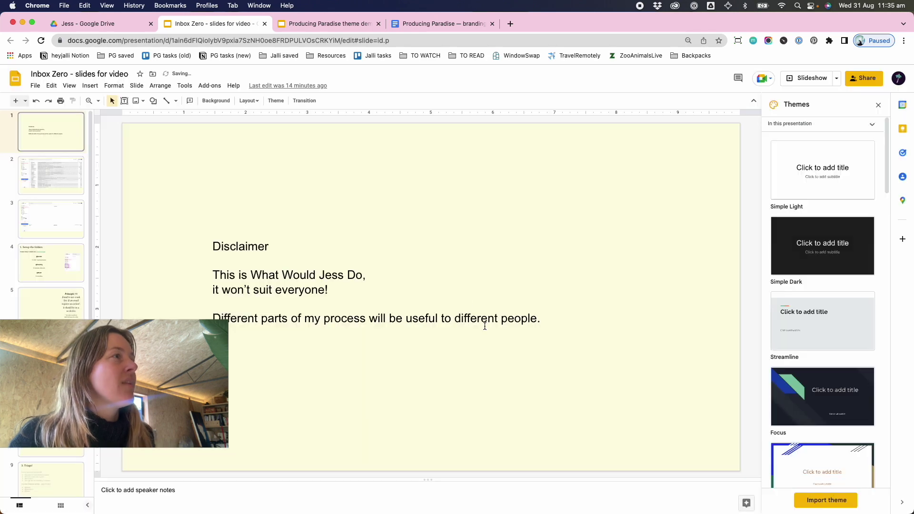
pyautogui.scroll(-5, 67, 174)
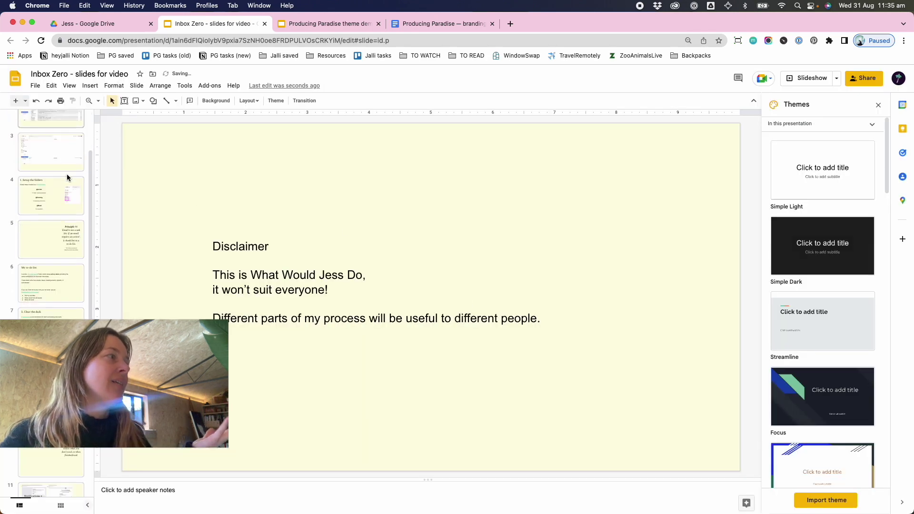
# Scroll the filmstrip back up to review the re-themed slides.
pyautogui.scroll(5, 67, 173)
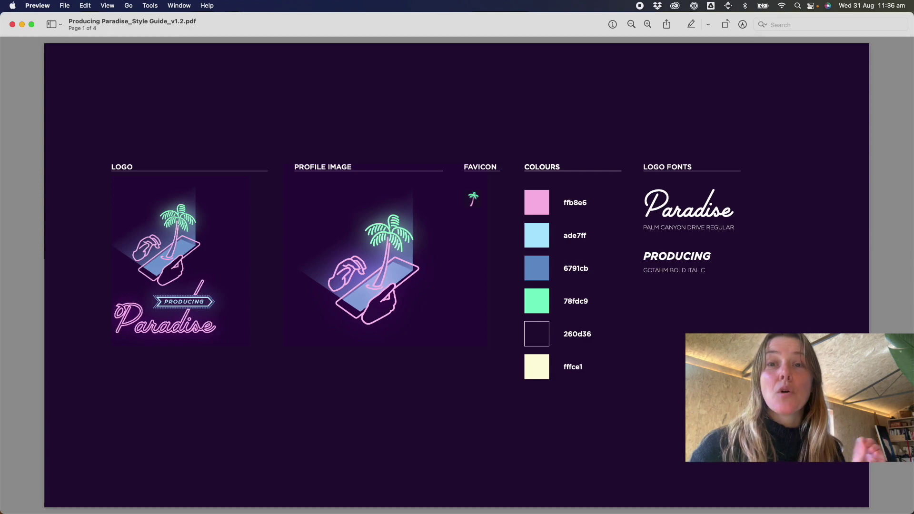
# Review the Producing Paradise logo, colour palette and fonts, then switch back to Chrome.
pyautogui.click(21, 159)
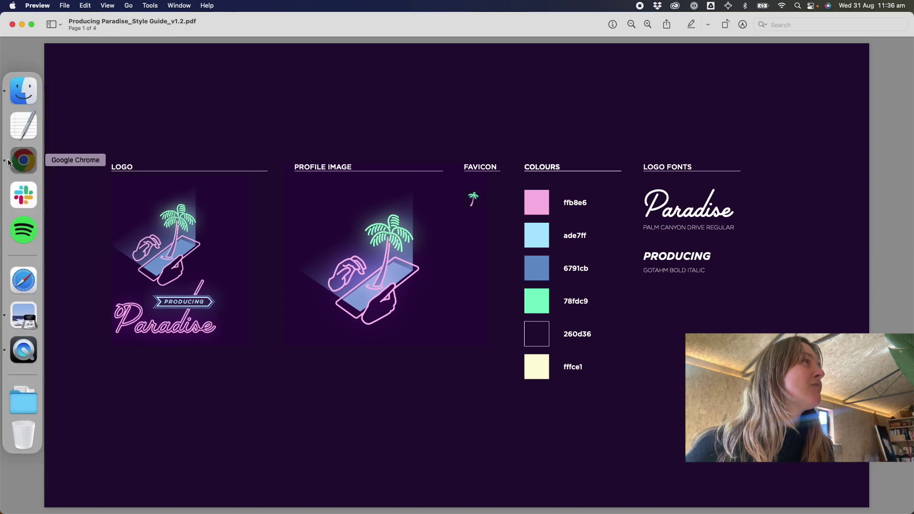
# Open instagram.com/producing_paradise in a new tab and browse its pastel gradient post grid.
pyautogui.press('super+t')
pyautogui.write('instagram.com/producing_paradise/')
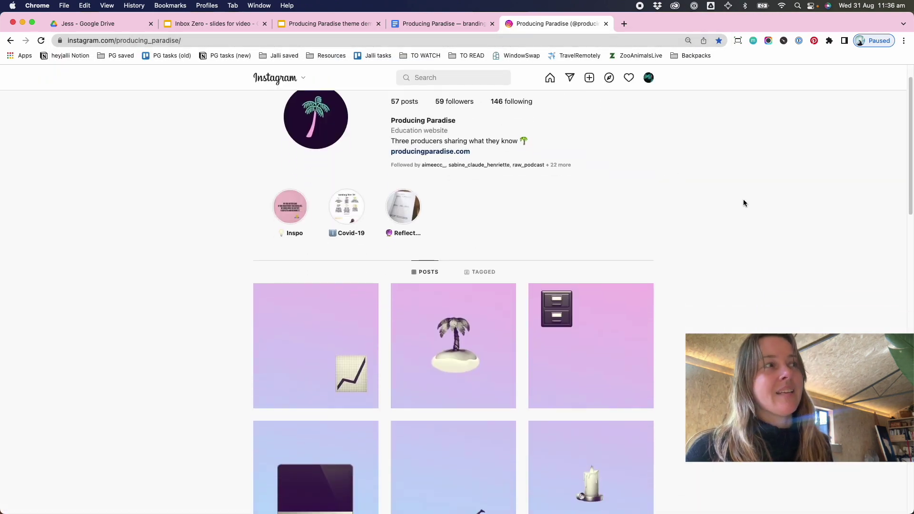
pyautogui.scroll(-5, 743, 200)
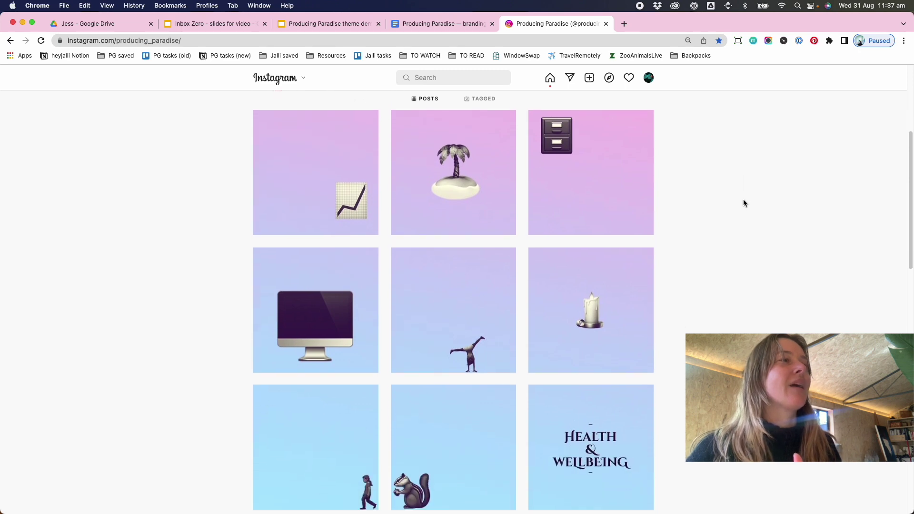
pyautogui.scroll(-10, 744, 204)
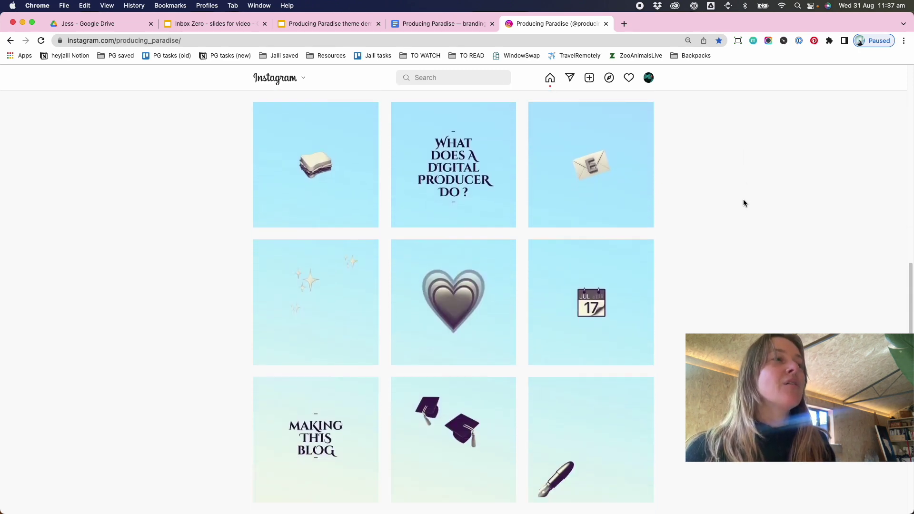
pyautogui.scroll(-14, 744, 203)
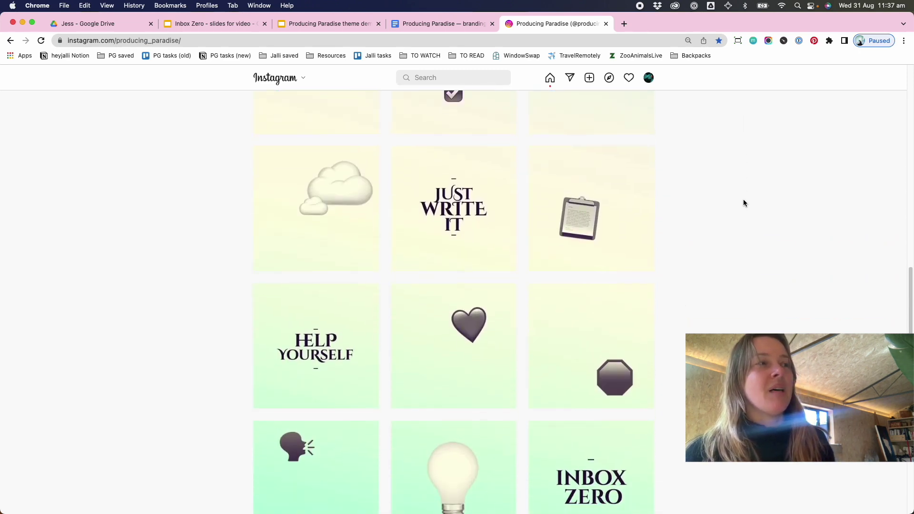
pyautogui.scroll(-5, 744, 203)
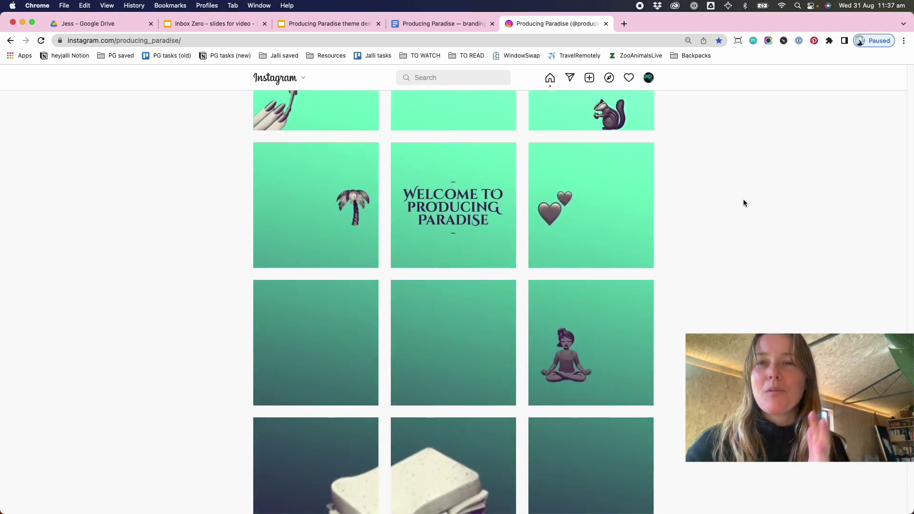
pyautogui.scroll(-2, 743, 203)
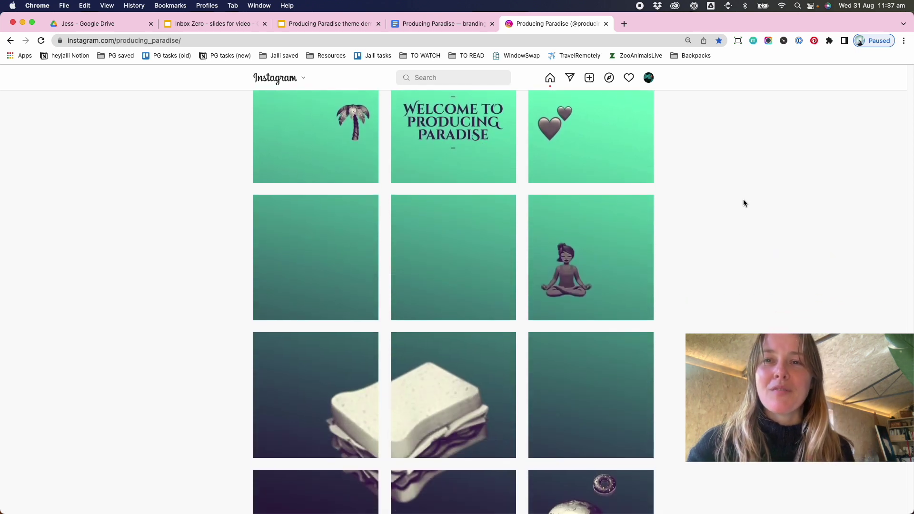